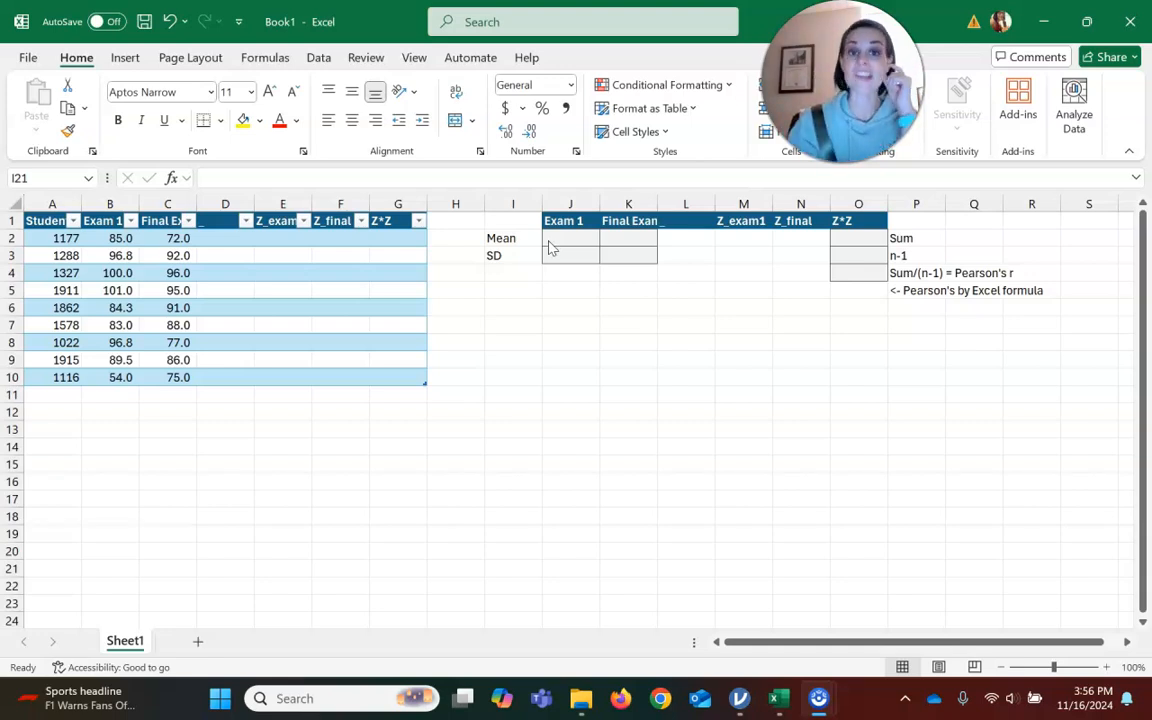
Enter an AVERAGE formula over the Exam 1 column in the Exam 1 Mean cell.
click(551, 243)
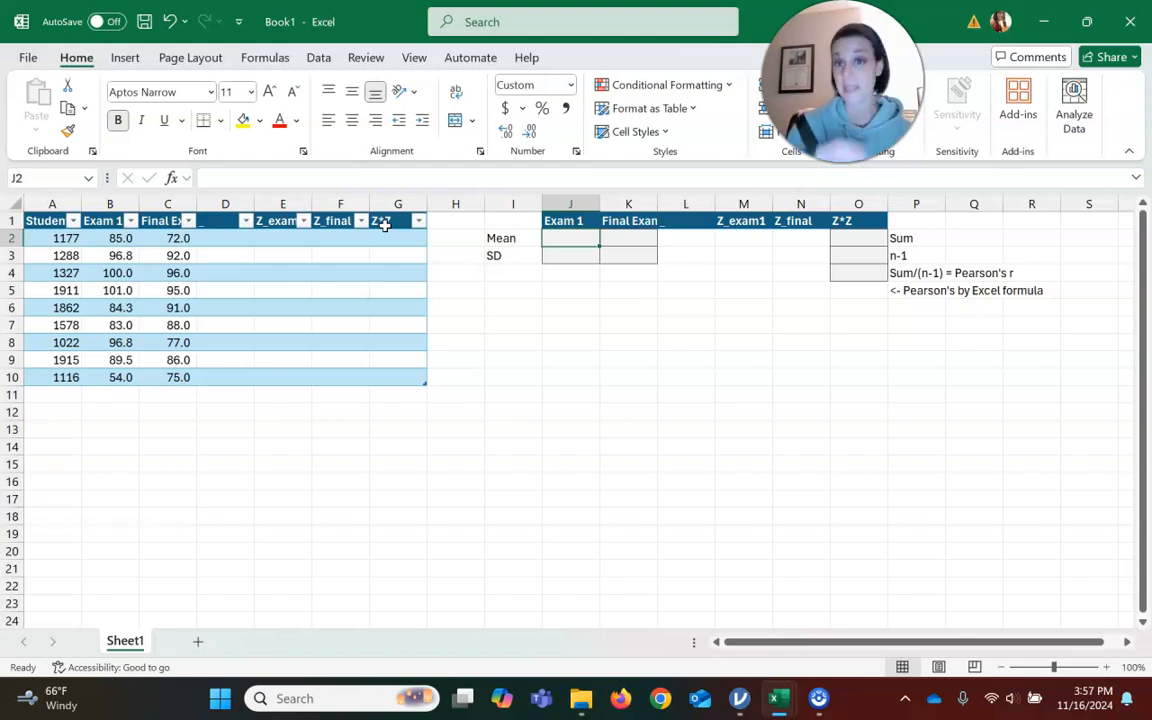
click(568, 238)
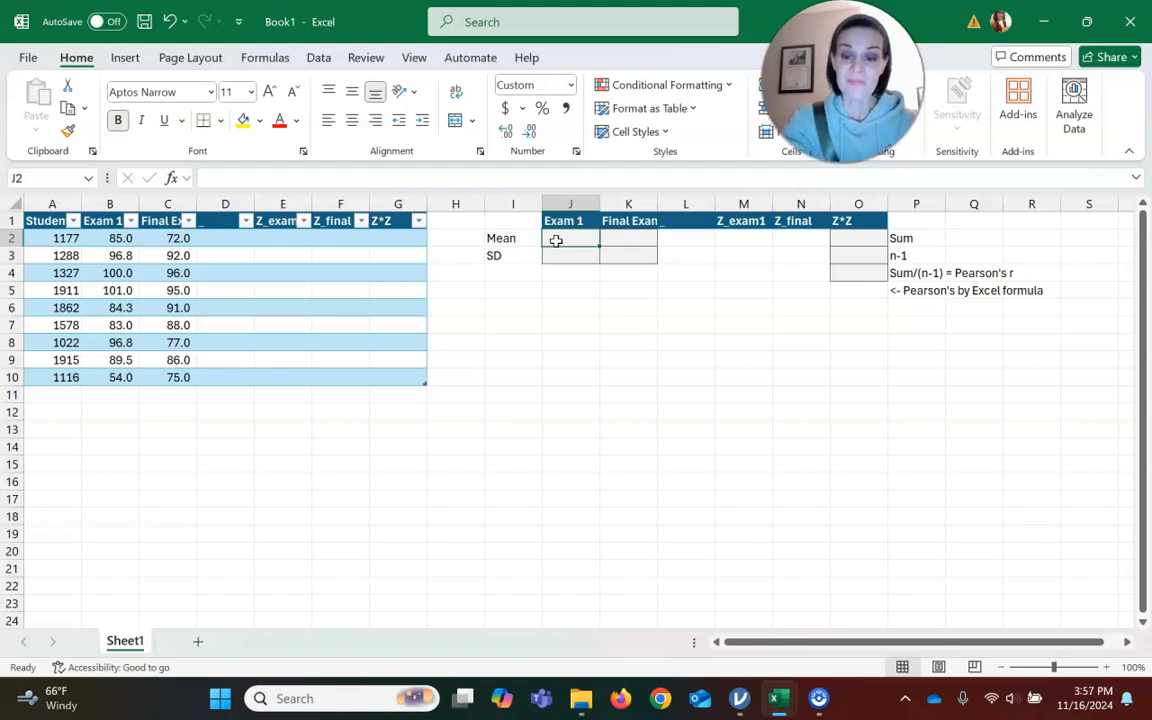
text(=average()
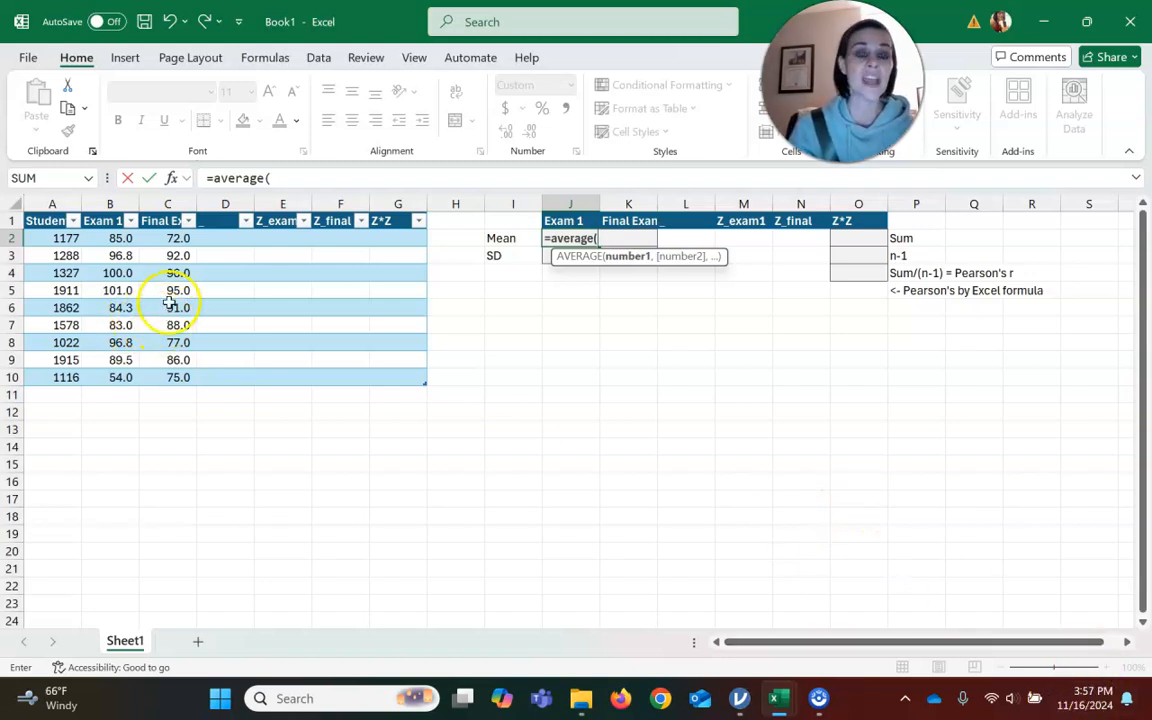
drag(118, 238, 113, 376)
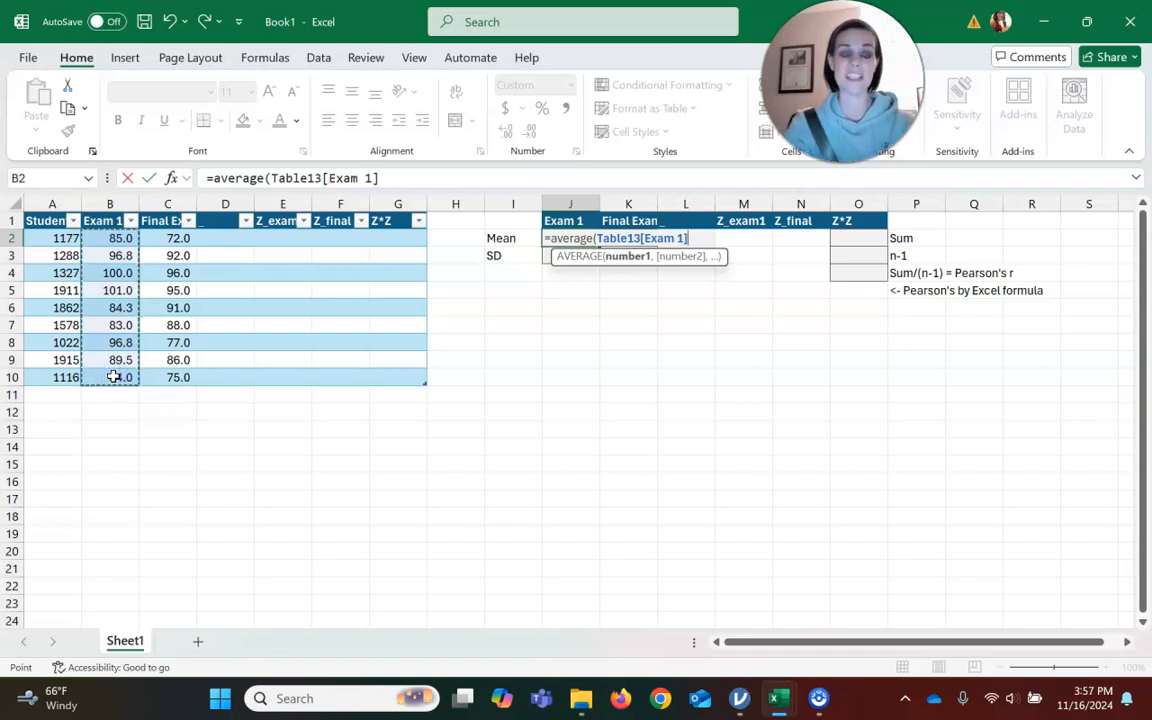
text())
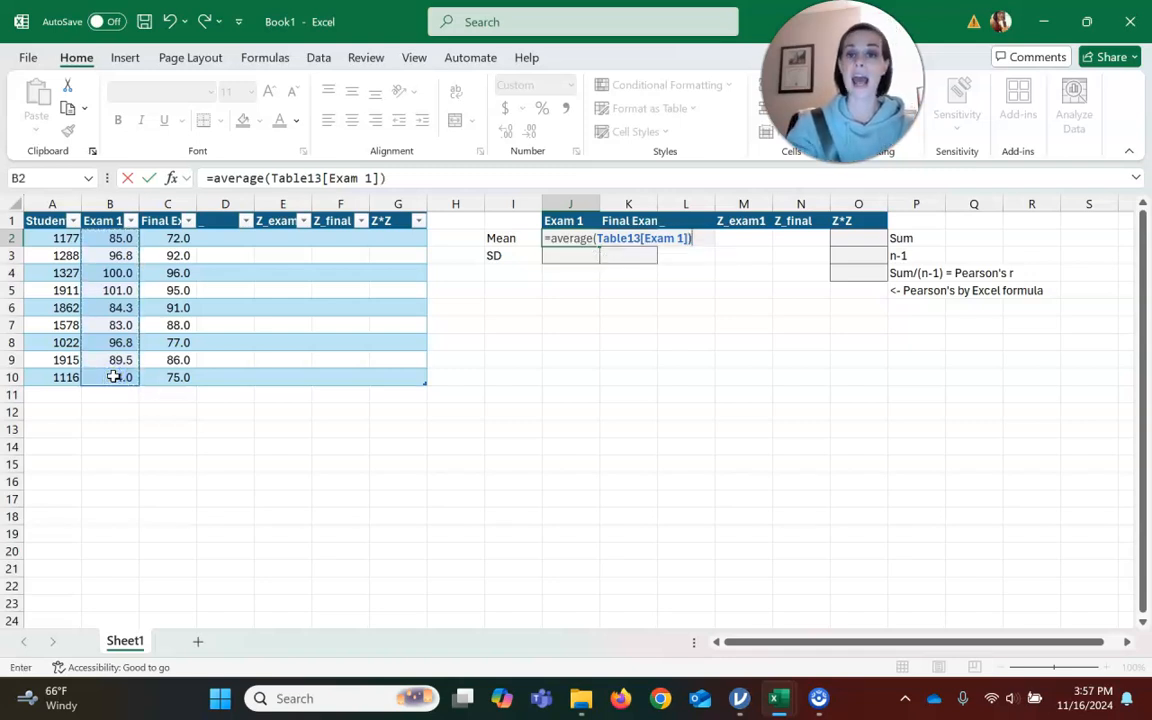
key(Return)
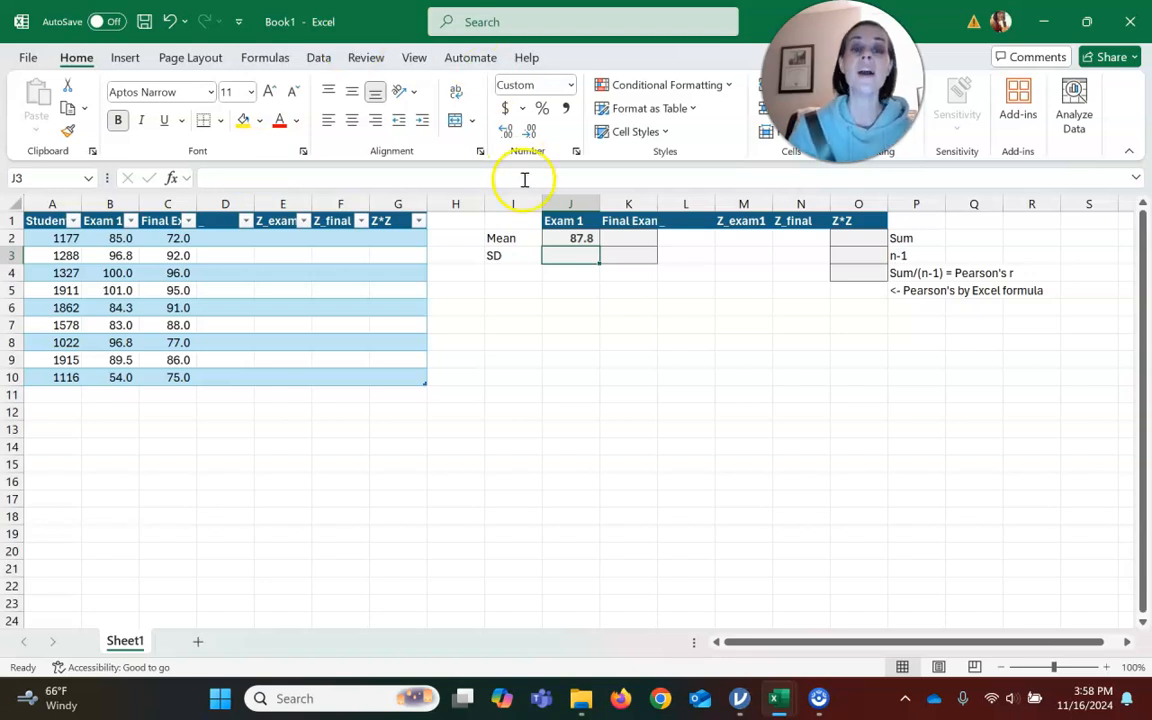
Define the name MeanX for the Exam 1 mean cell.
click(570, 241)
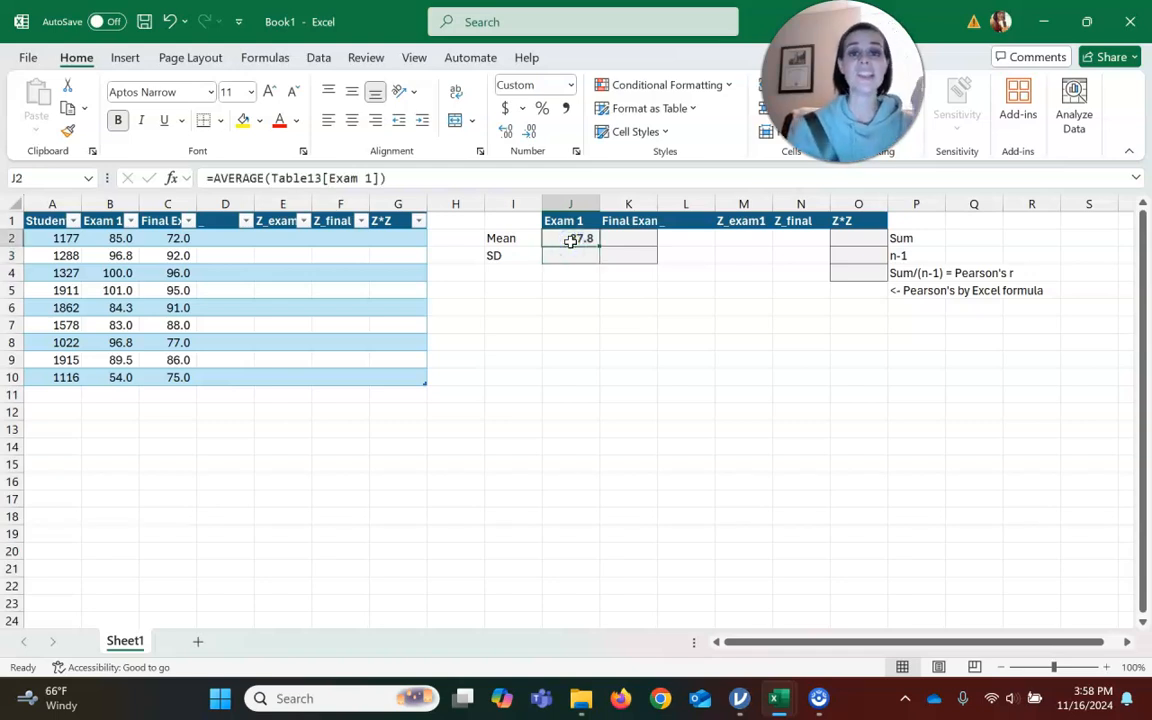
click(578, 240)
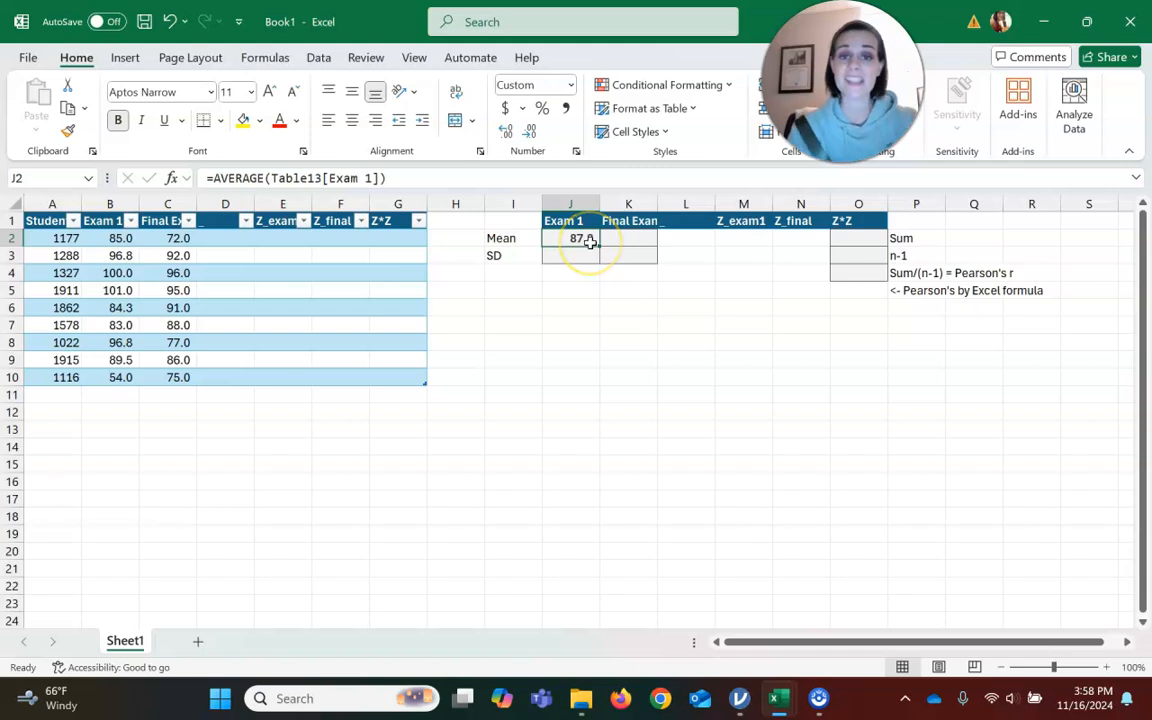
right_click(590, 241)
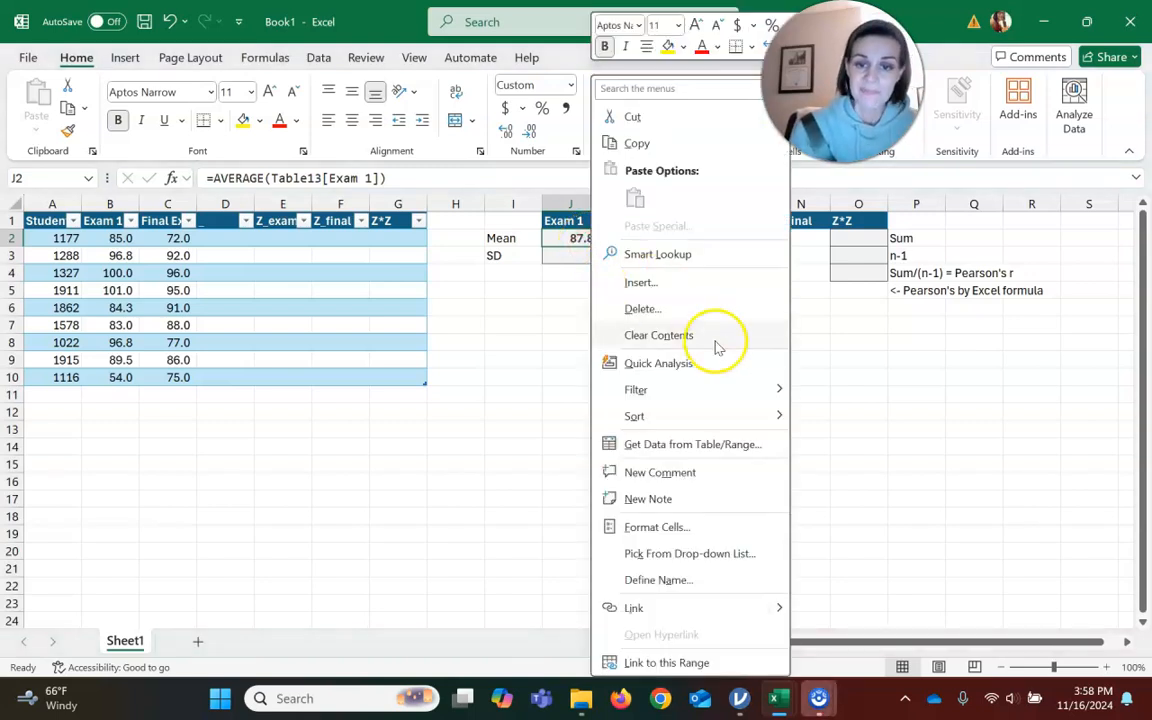
click(704, 588)
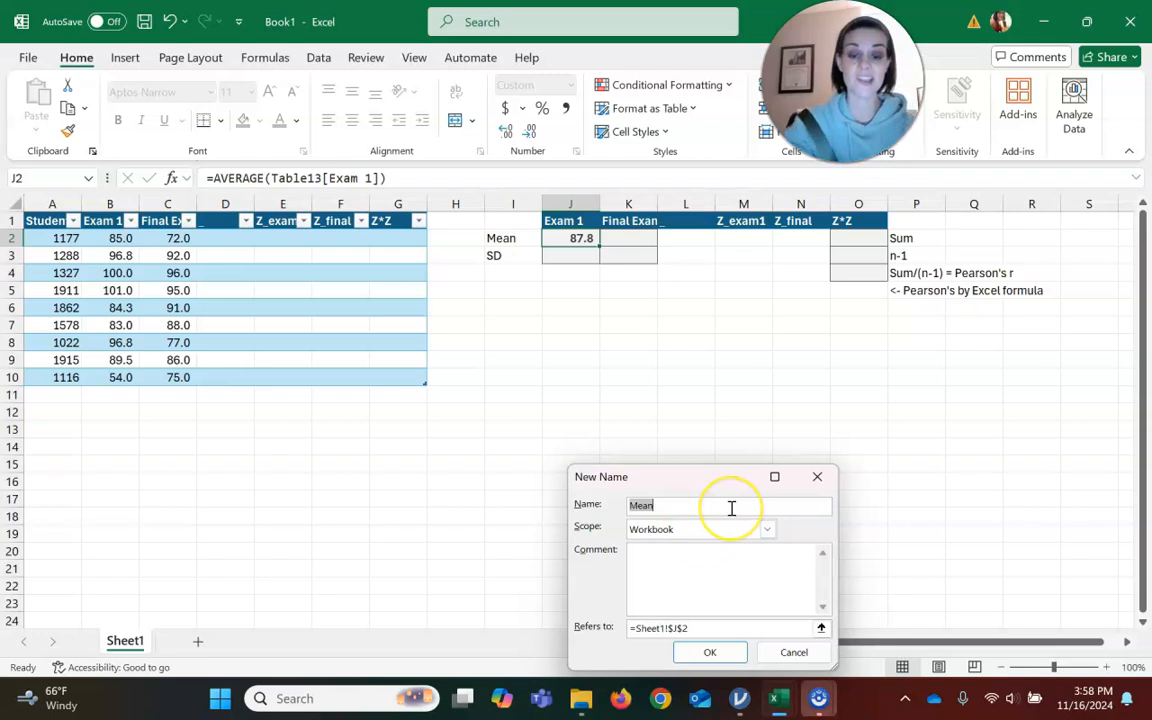
text(m)
key(BackSpace)
text(MZ)
key(BackSpace)
text(X)
key(BackSpace)
text(eanX)
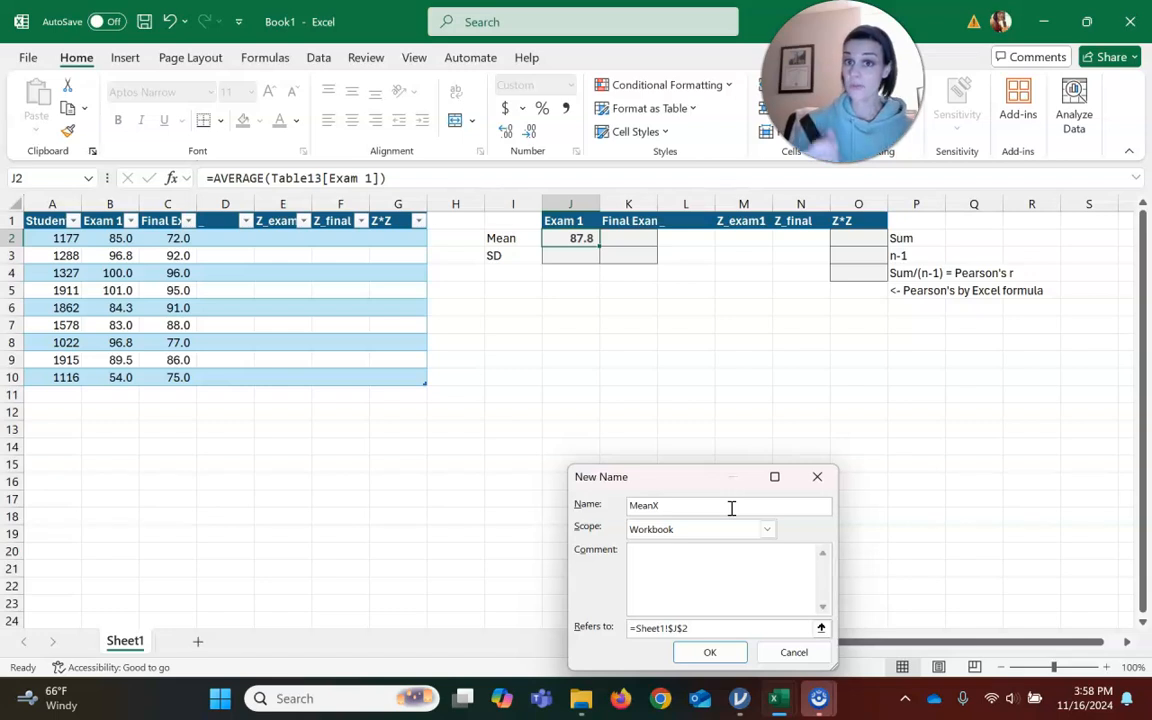
click(709, 653)
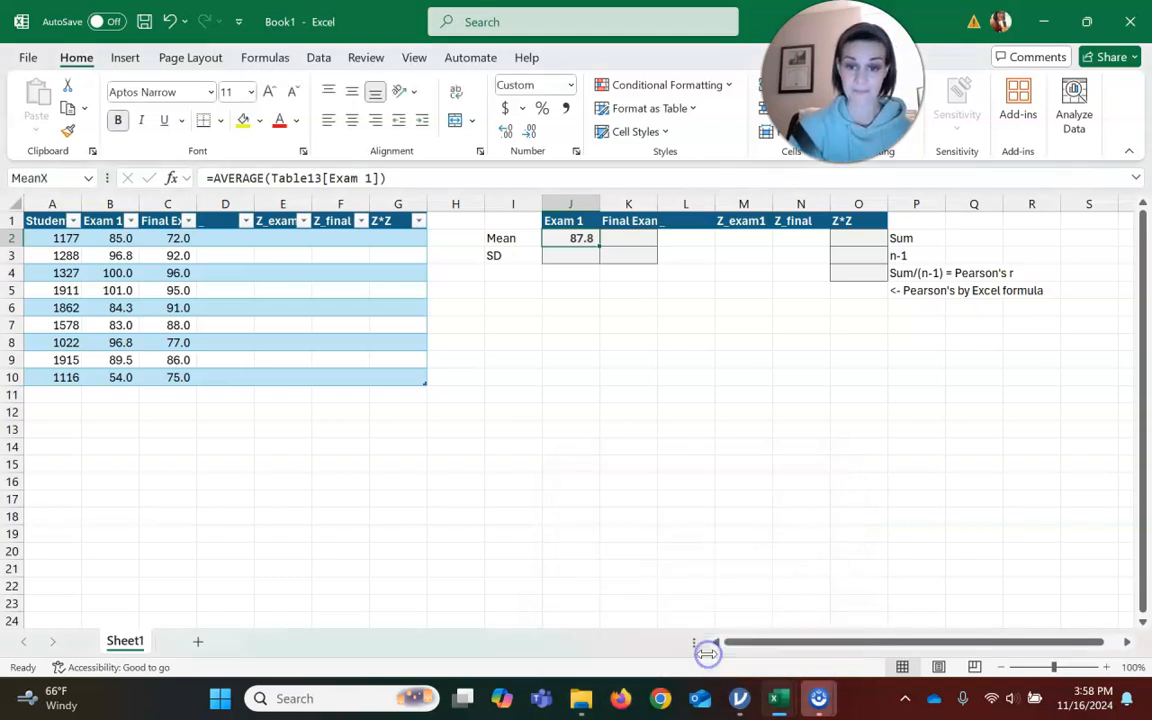
Test the MeanX name with a =MeanX formula in cell I11, then clear that cell.
click(526, 395)
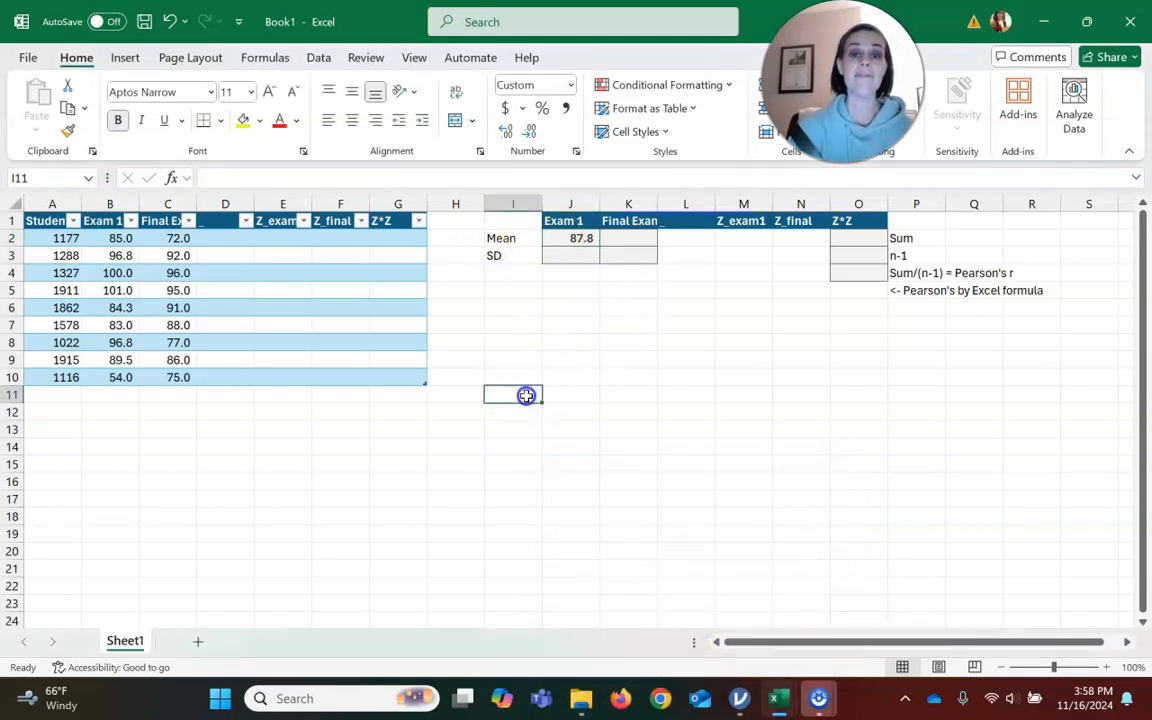
text(=Me)
text(an2)
key(BackSpace)
text(X)
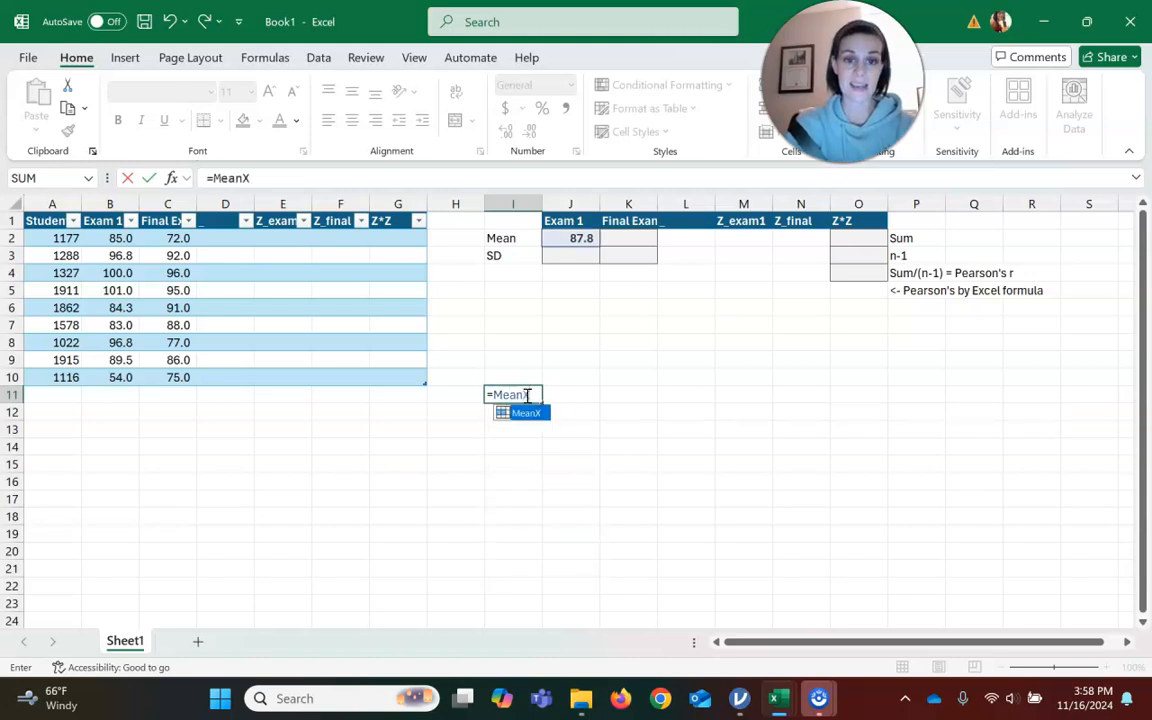
key(Return)
click(525, 394)
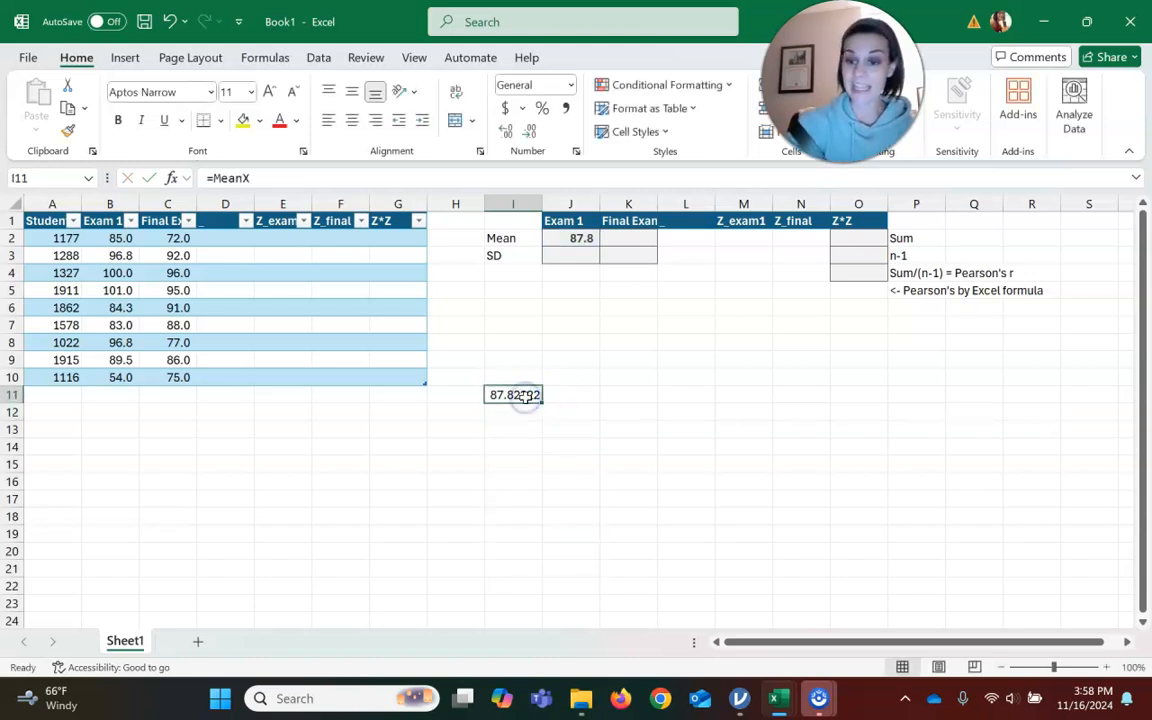
key(Delete)
Compute the Exam 1 standard deviation with STDEV.S over the Exam 1 column in the SD cell.
click(585, 257)
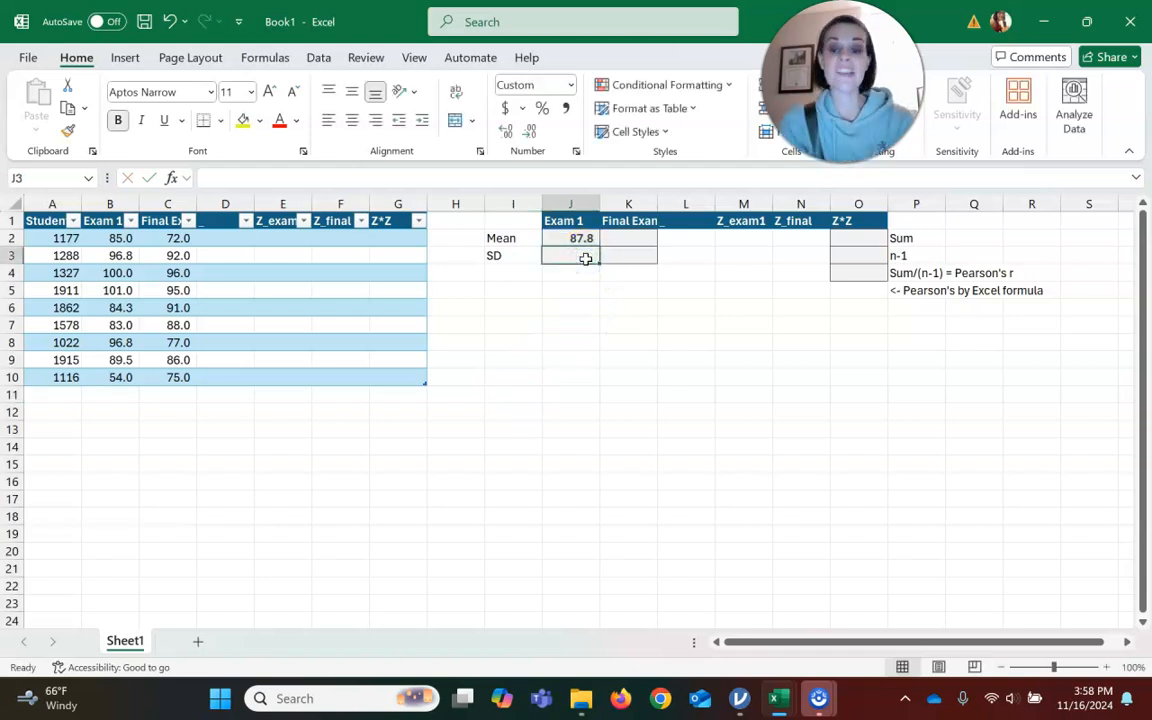
text(=st)
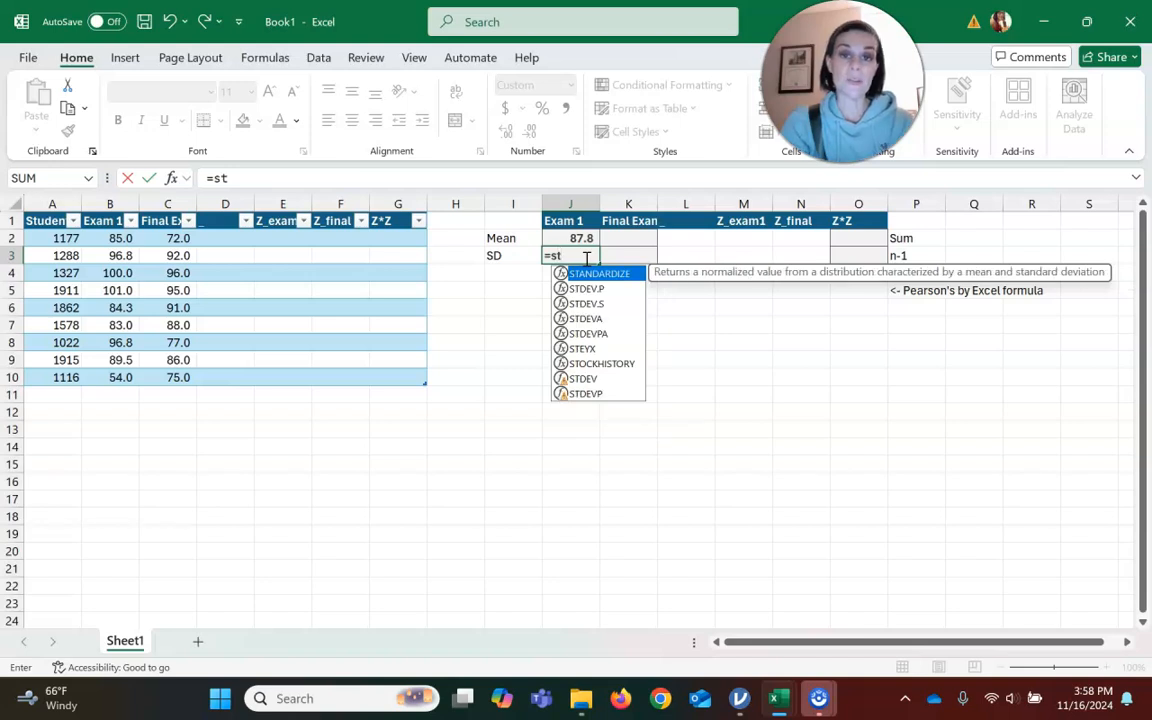
text(d)
click(606, 289)
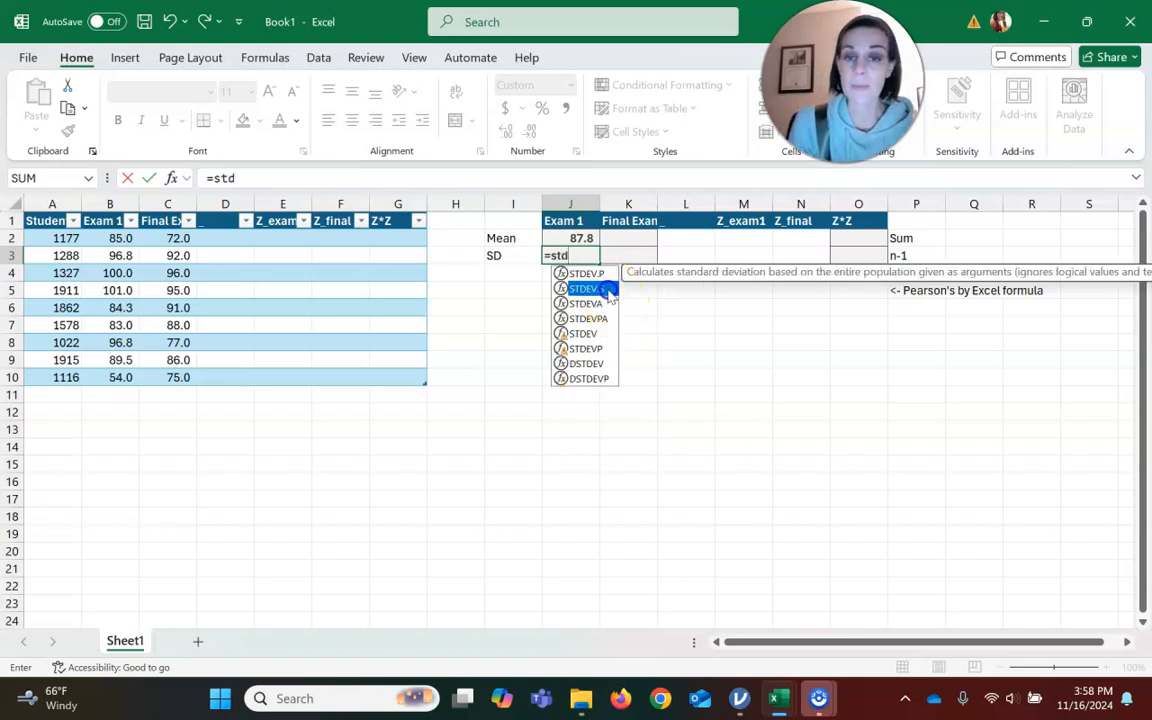
double_click(606, 289)
drag(117, 237, 122, 372)
text())
key(Return)
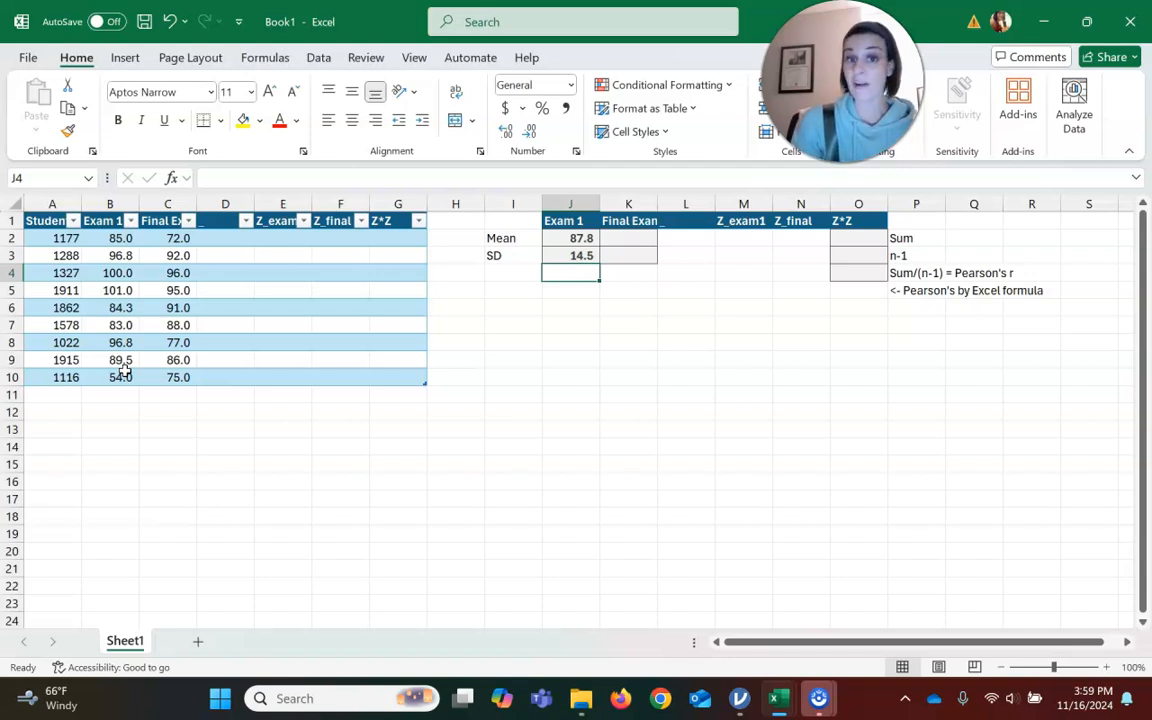
Define the name sX for the Exam 1 standard deviation cell.
click(585, 255)
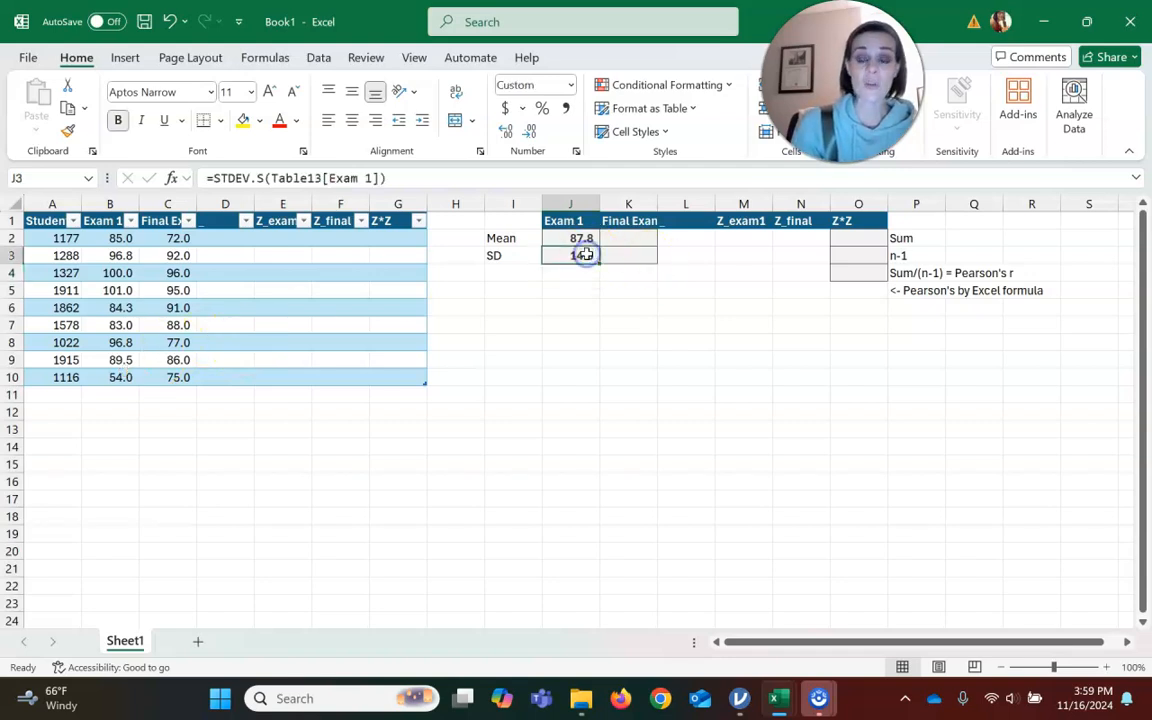
right_click(585, 255)
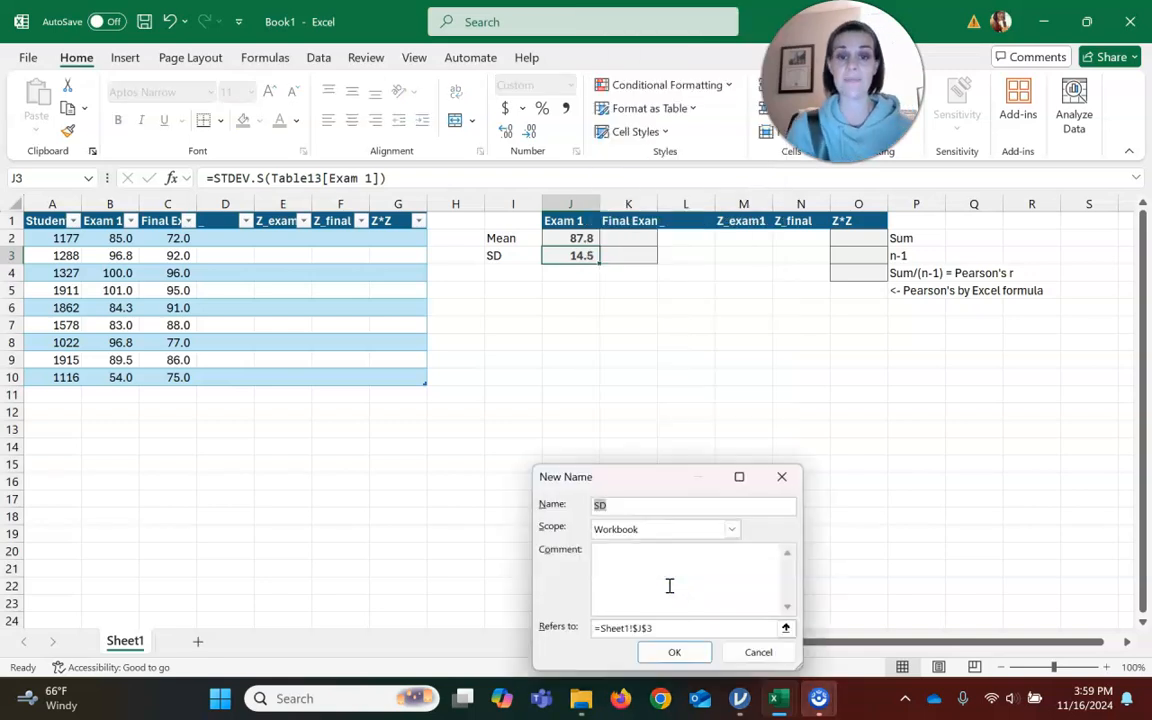
text(sX)
click(674, 652)
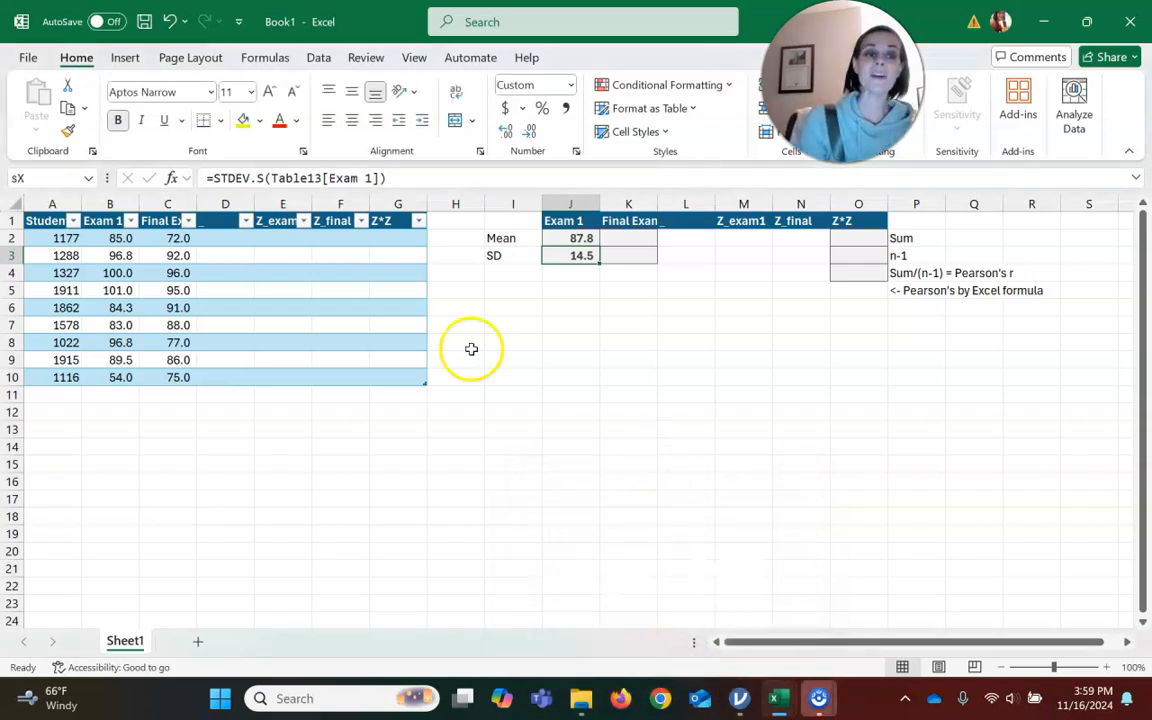
Enter the z-score formula =(B2-MeanX)/sX in the first Z_exam1 cell of the table.
click(286, 241)
click(281, 222)
click(278, 238)
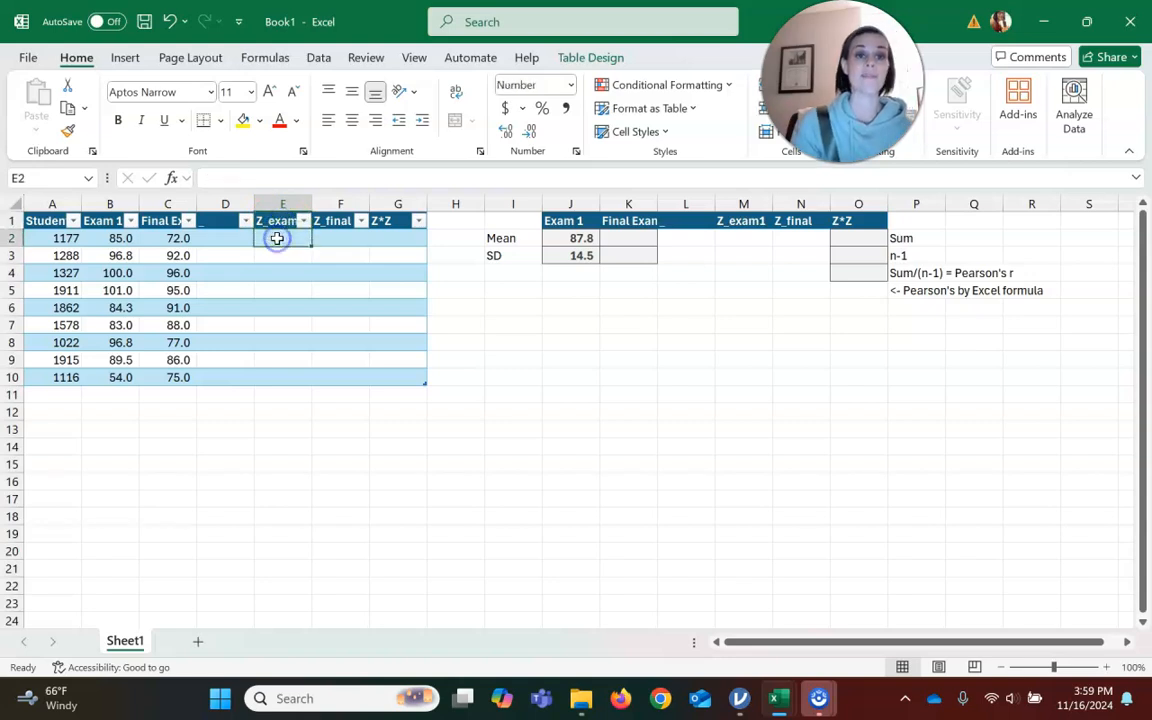
text(=)
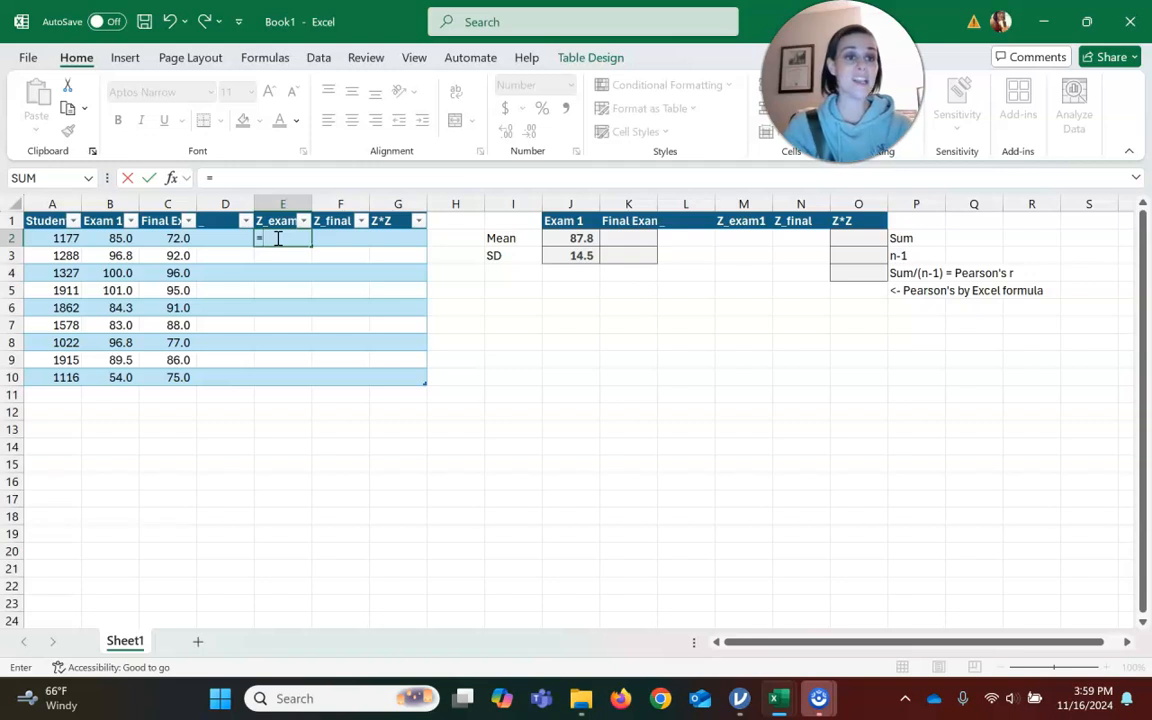
text(b)
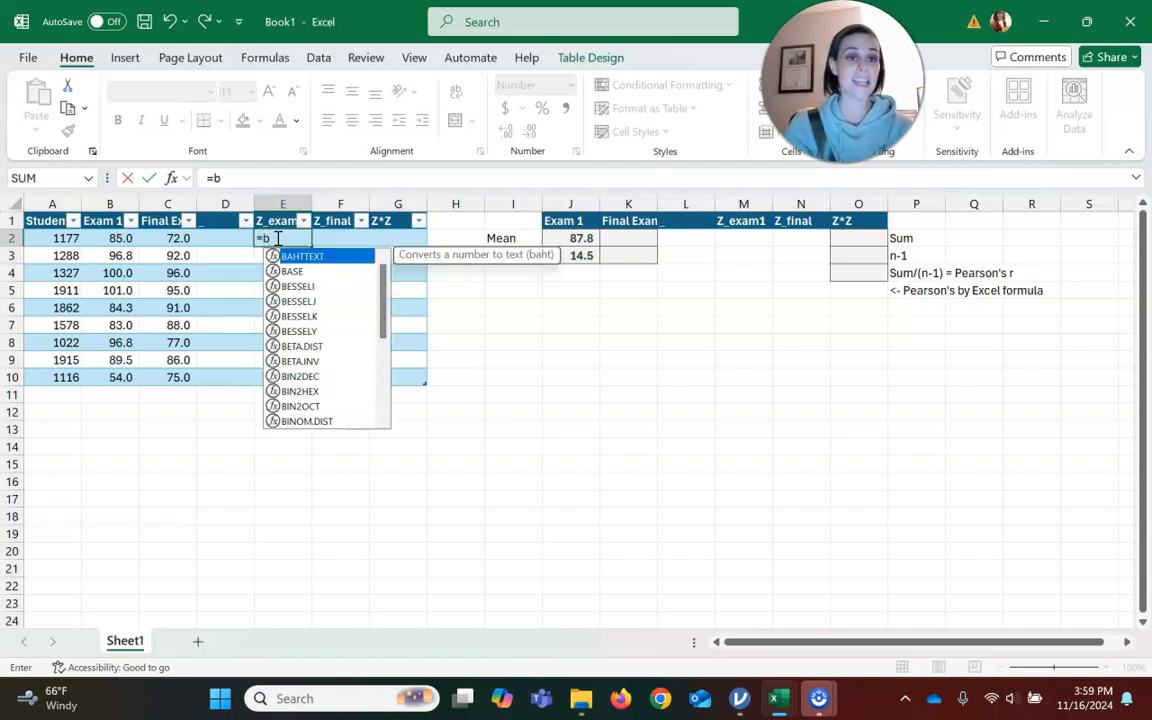
text(2)
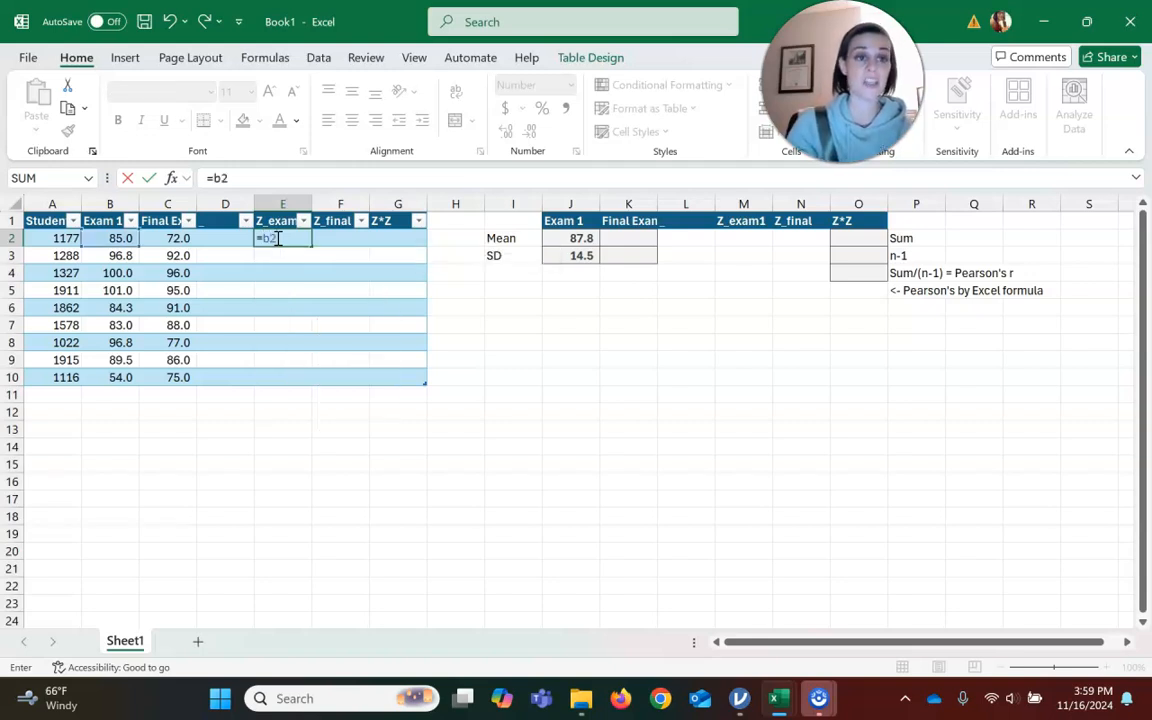
key(BackSpace)
key(BackSpace)
text(()
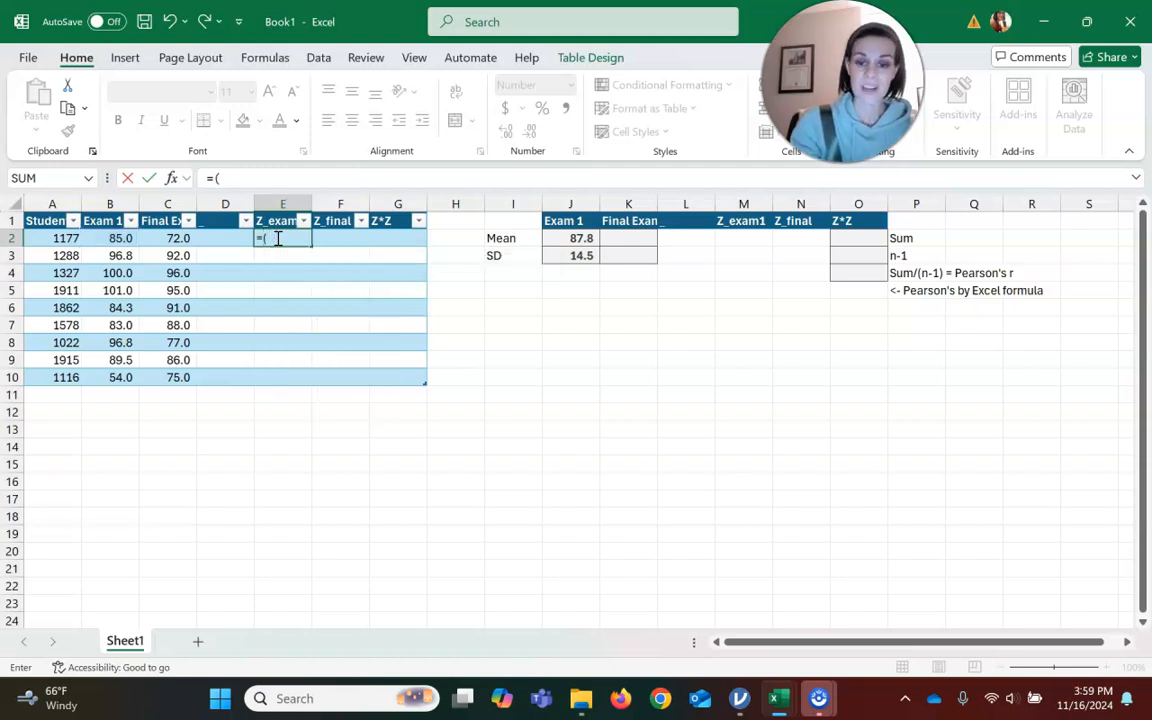
text(b2-Mean)
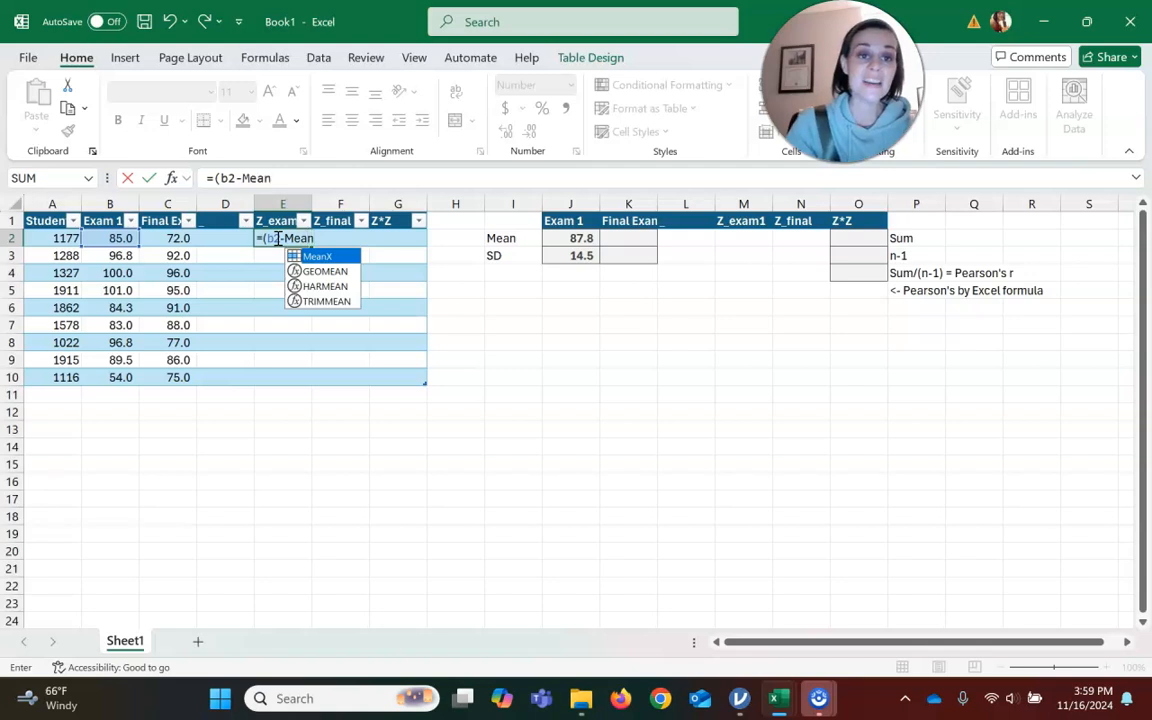
text(X)
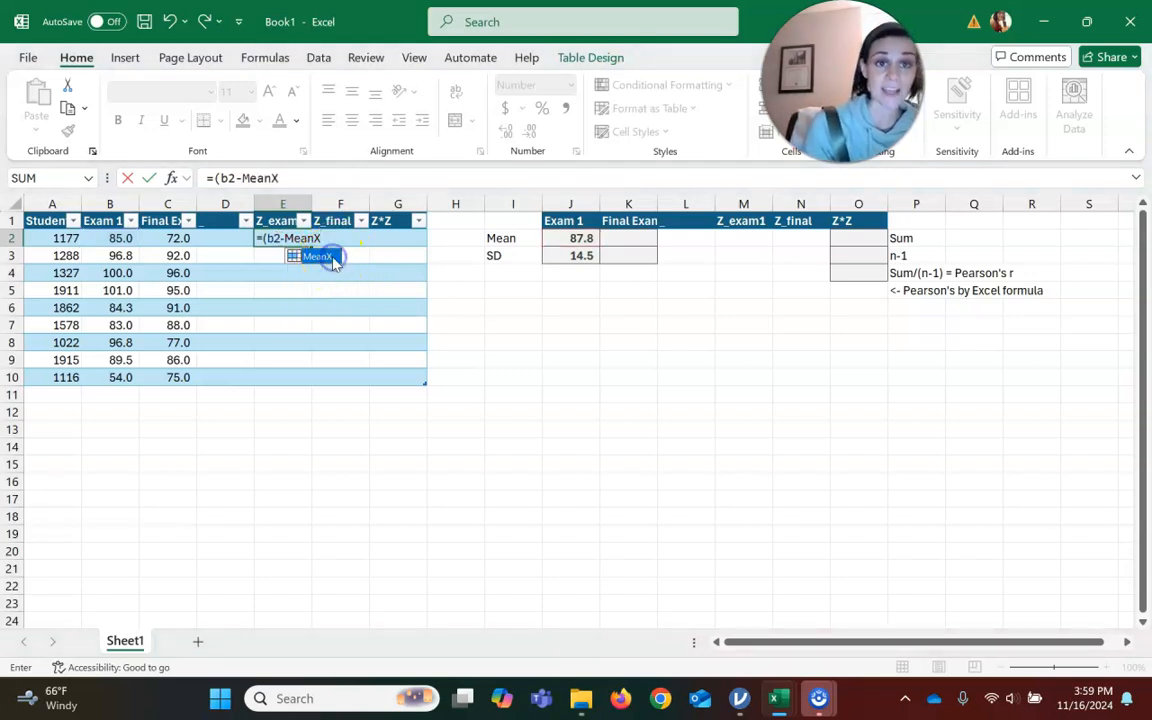
double_click(333, 257)
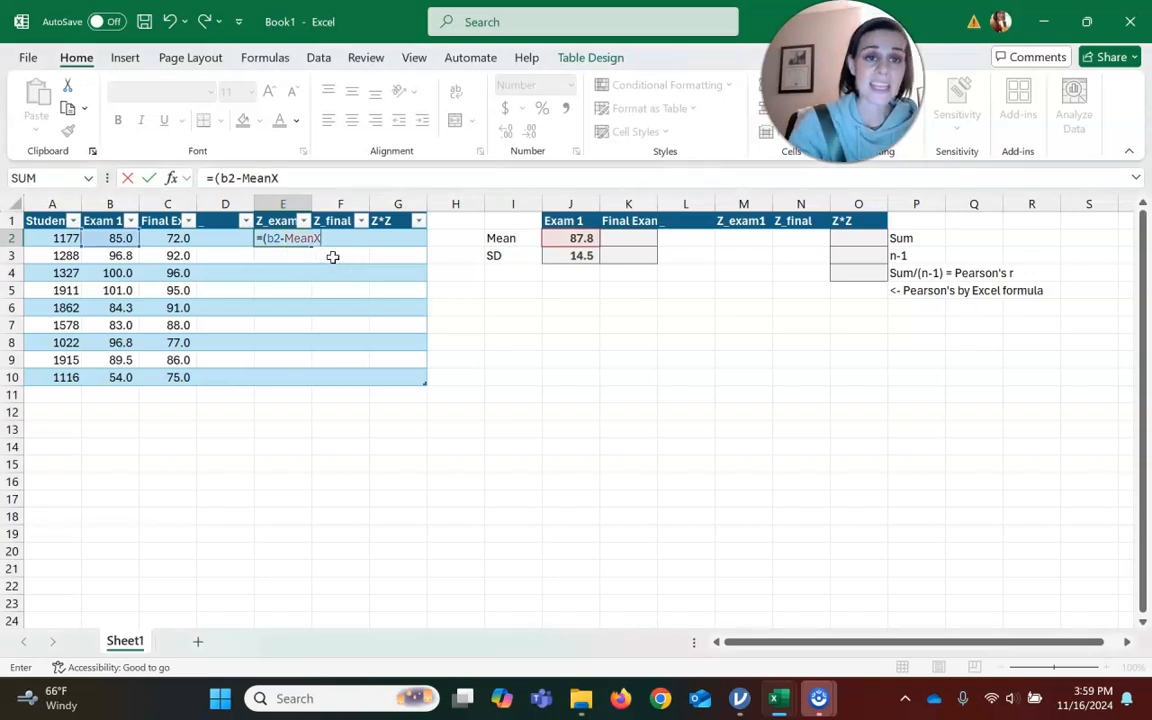
text()/s)
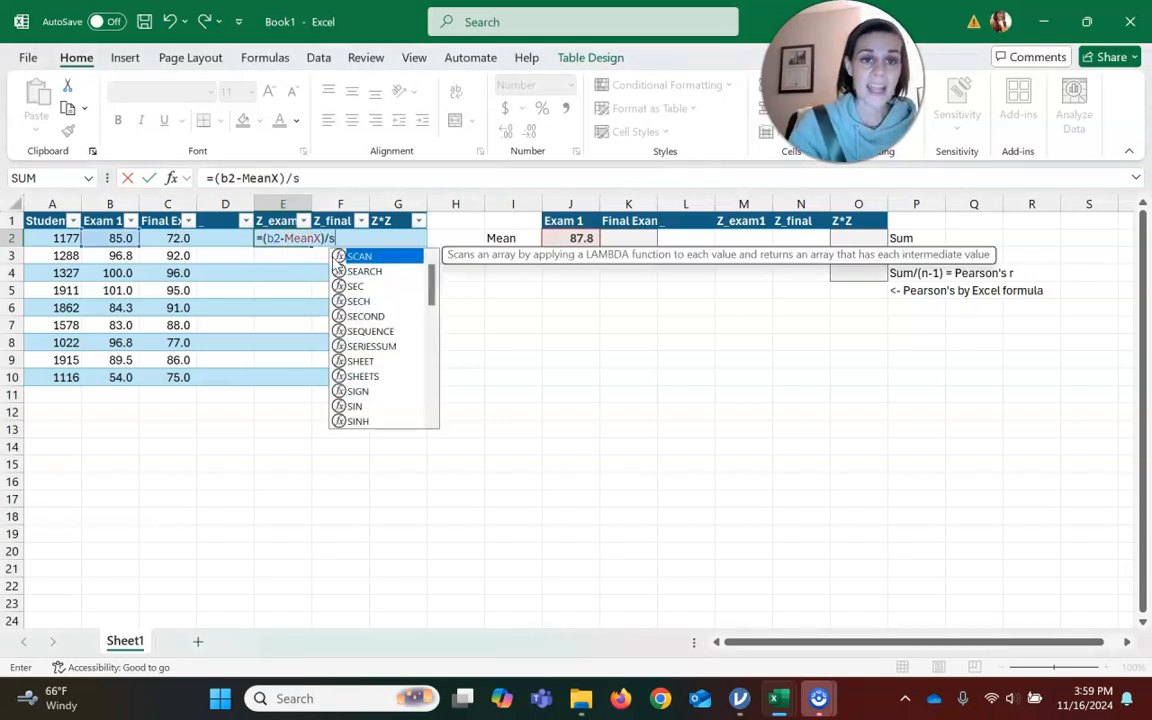
text(X)
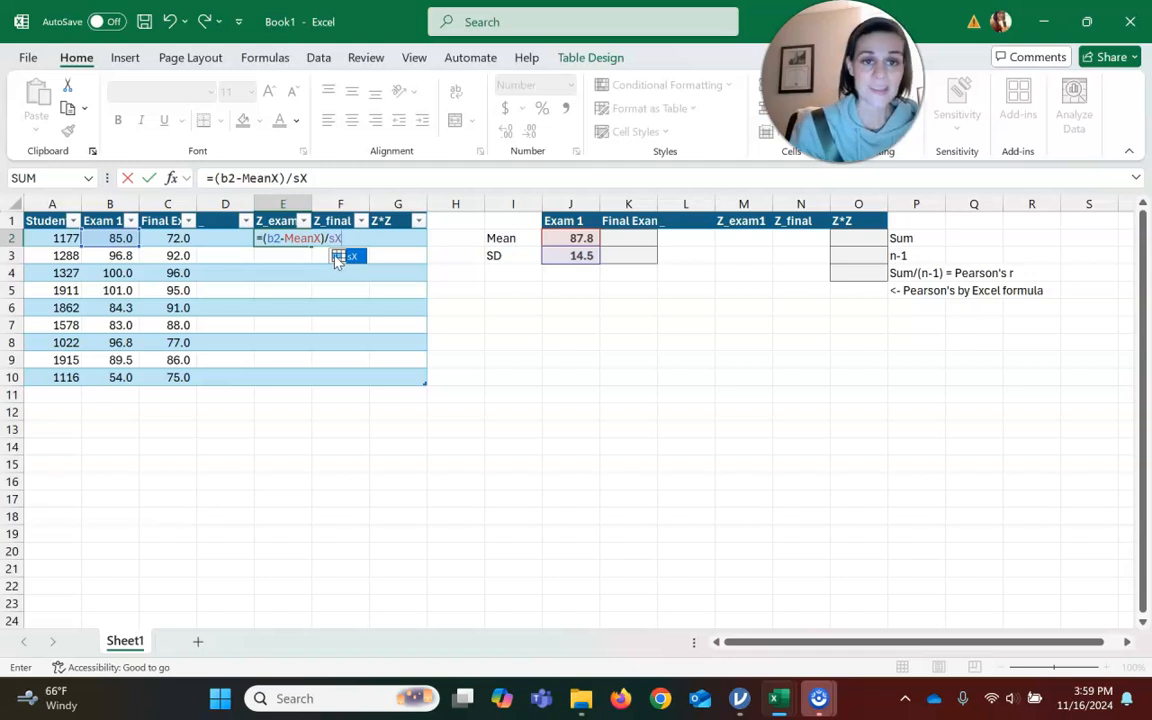
click(318, 249)
key(Return)
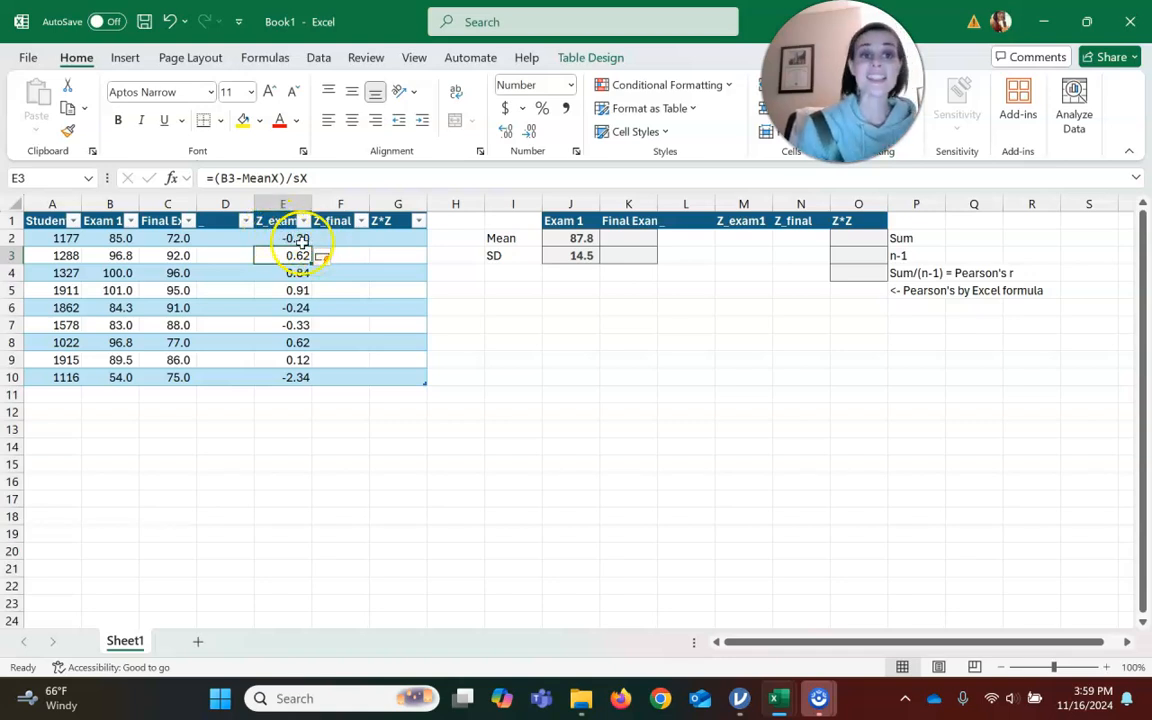
click(285, 241)
key(ctrl+c)
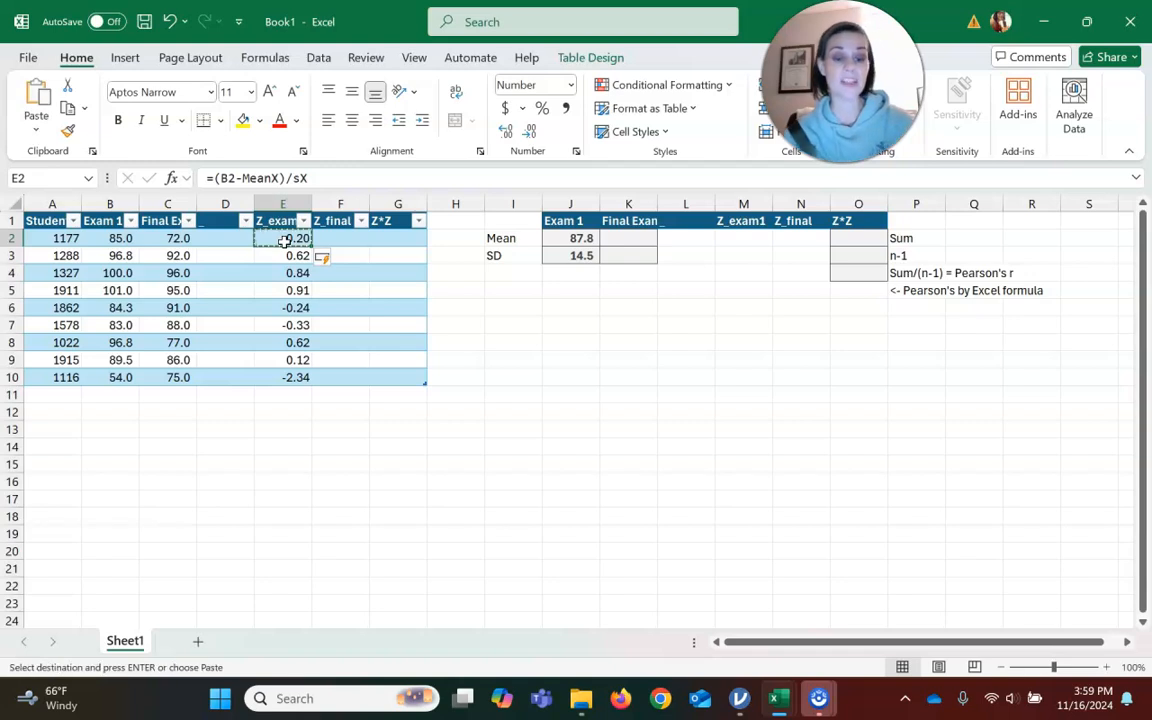
key(Down)
key(shift+Down)
key(shift+Down)
key(shift+Down)
key(shift+Down)
key(shift+Down)
key(shift+Down)
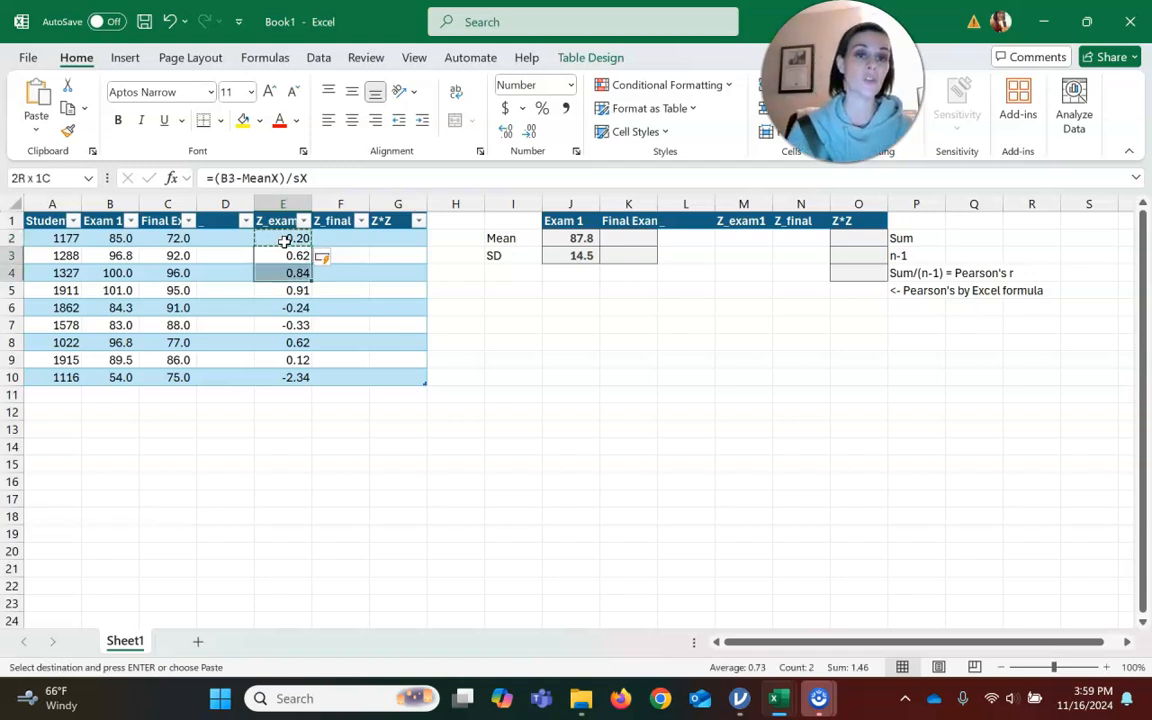
key(shift+Down)
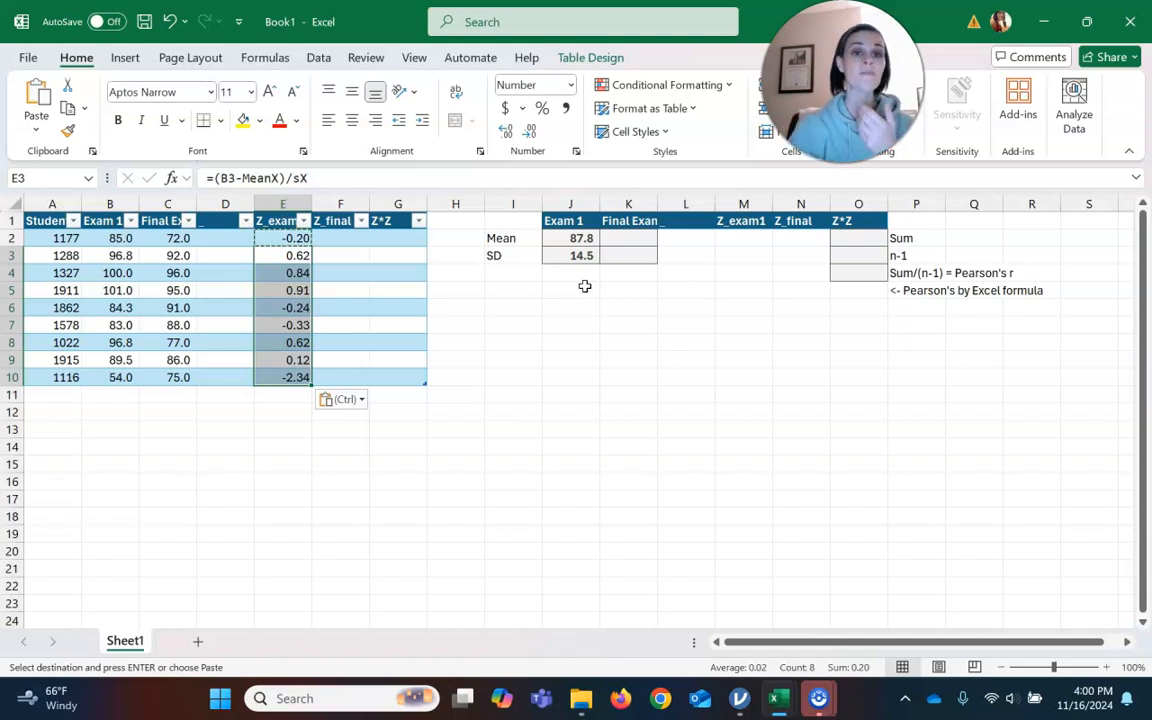
Compute the Final Exam mean with AVERAGE over the Final Exam column in the Final Exam Mean cell.
click(643, 239)
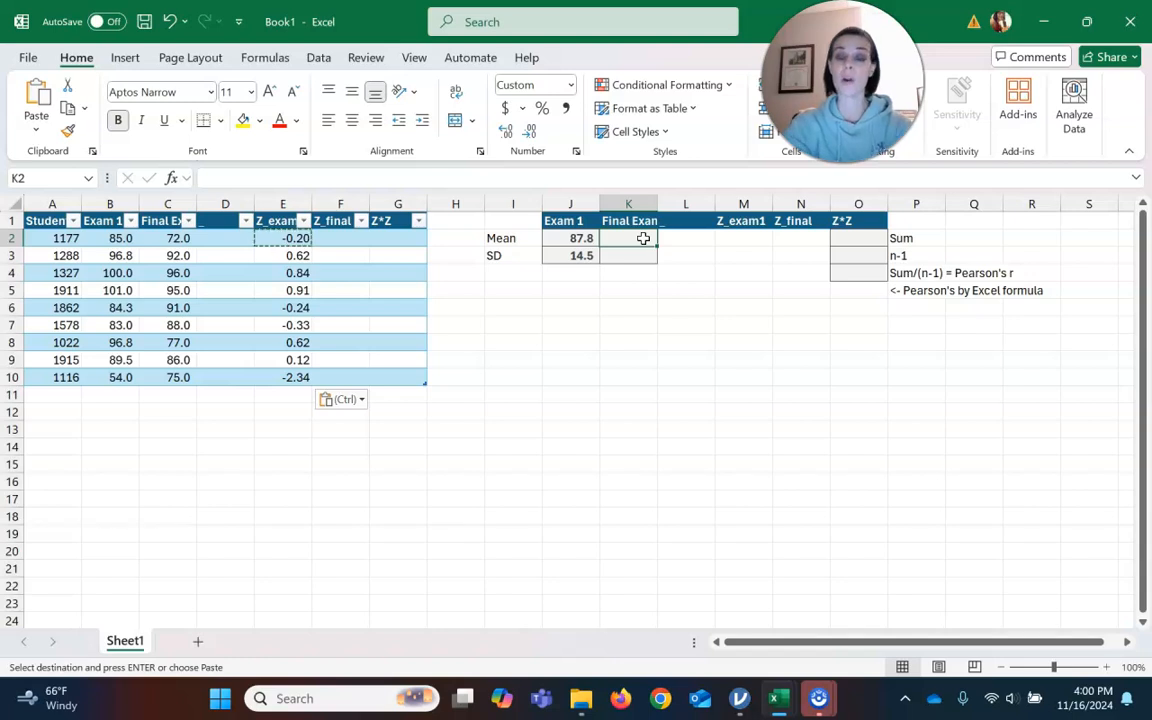
text(=av)
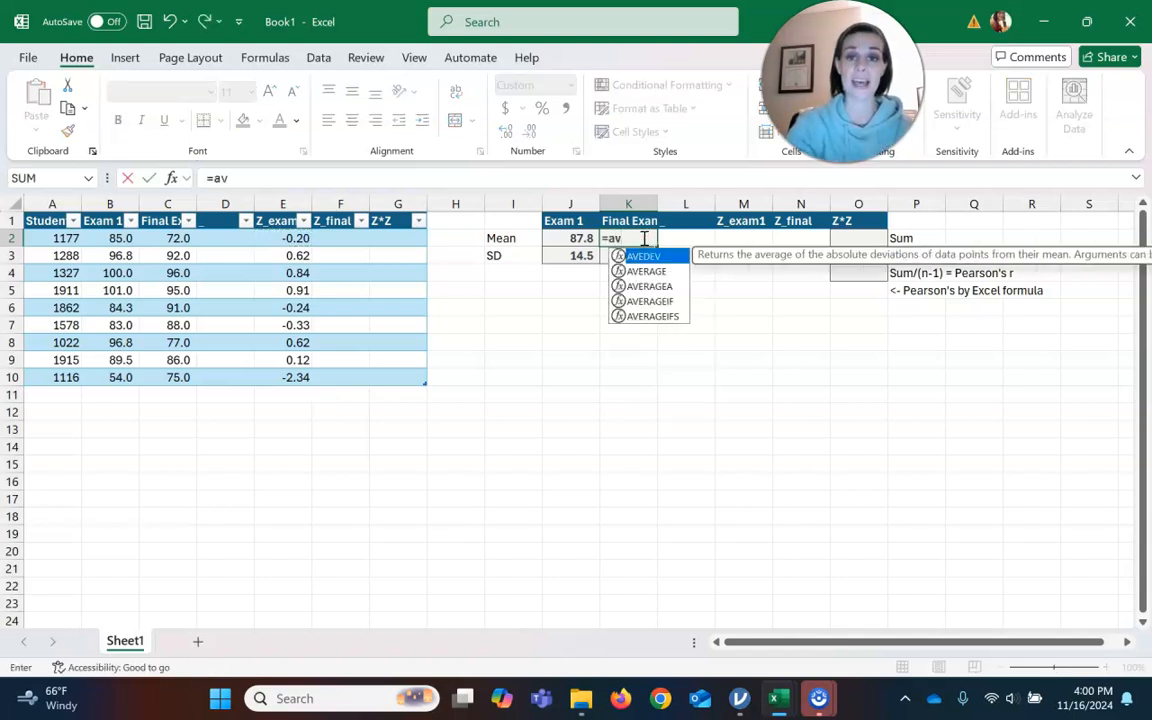
text(erage()
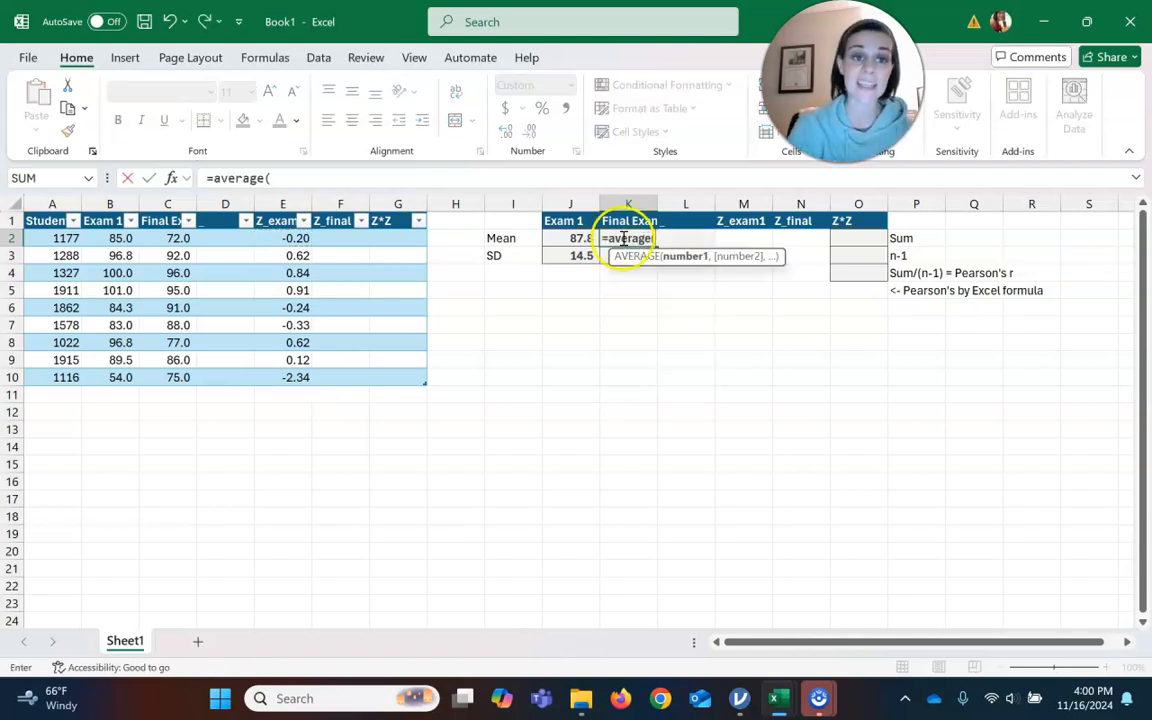
drag(178, 238, 182, 373)
text())
key(Return)
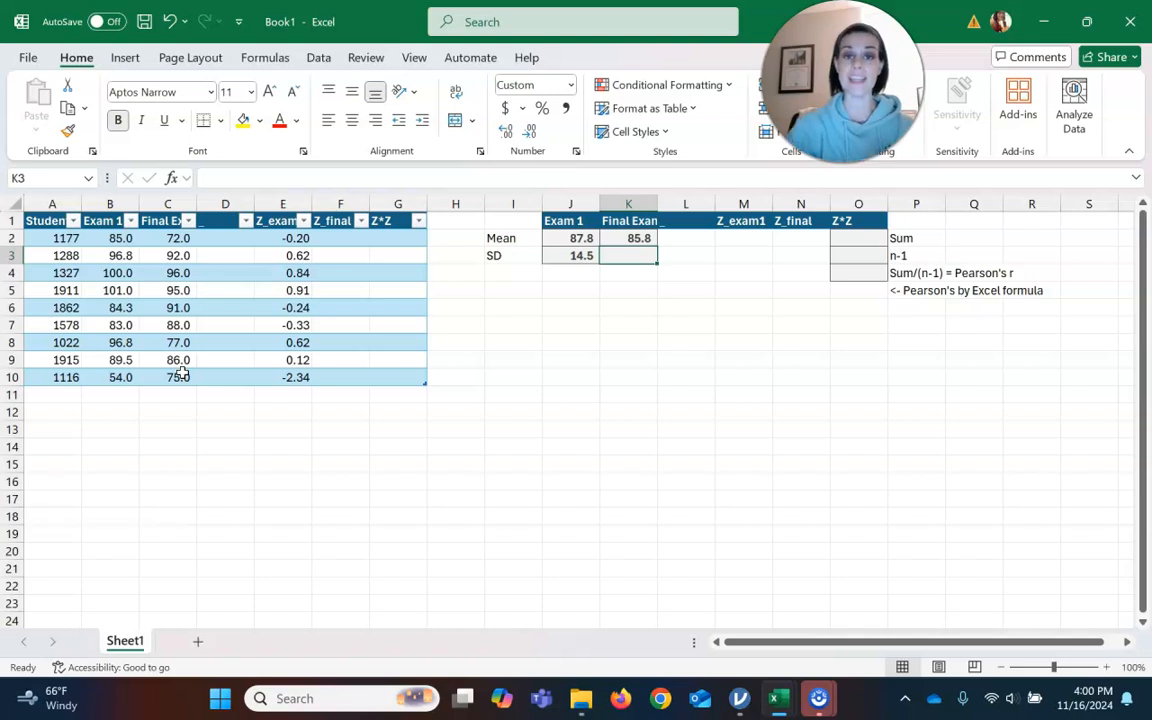
Compute the Final Exam standard deviation with STDEV.S over the Final Exam column in the SD cell.
text(=)
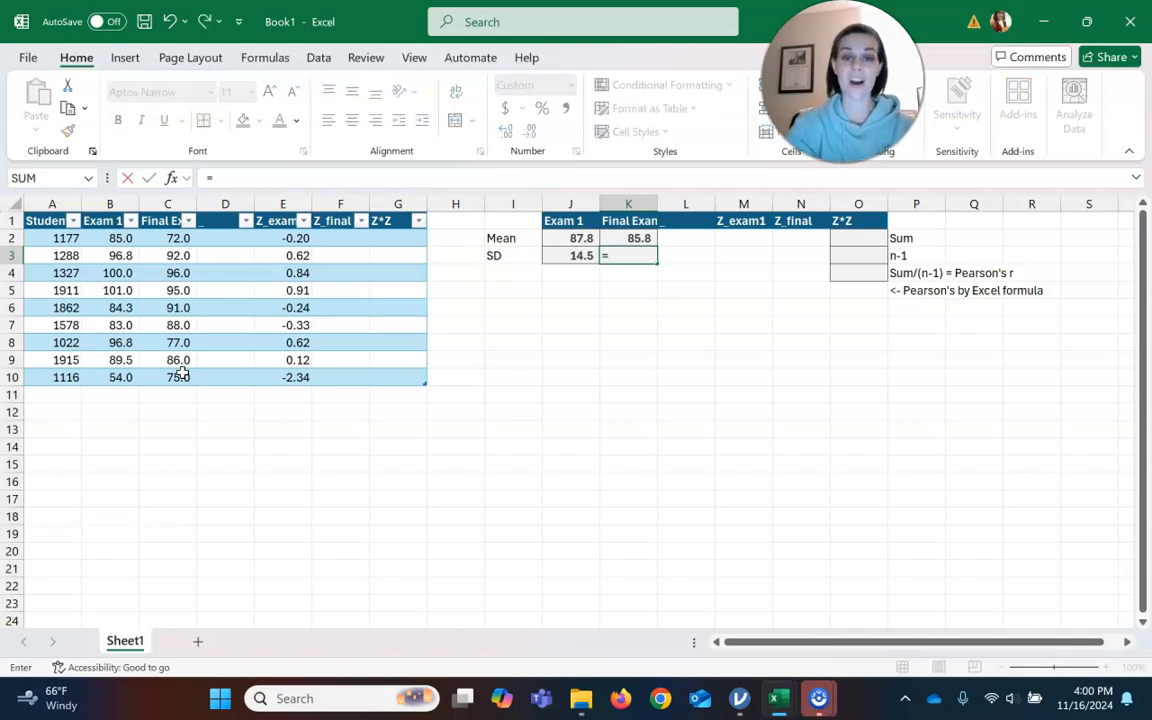
text(std)
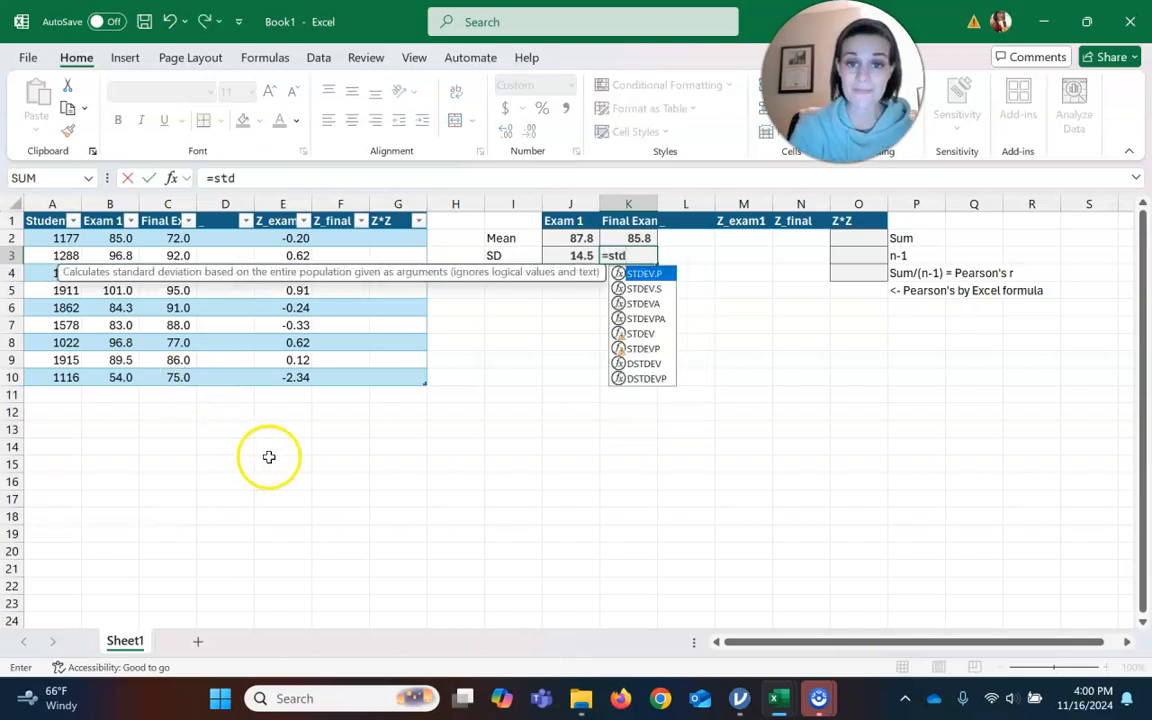
click(641, 289)
double_click(641, 289)
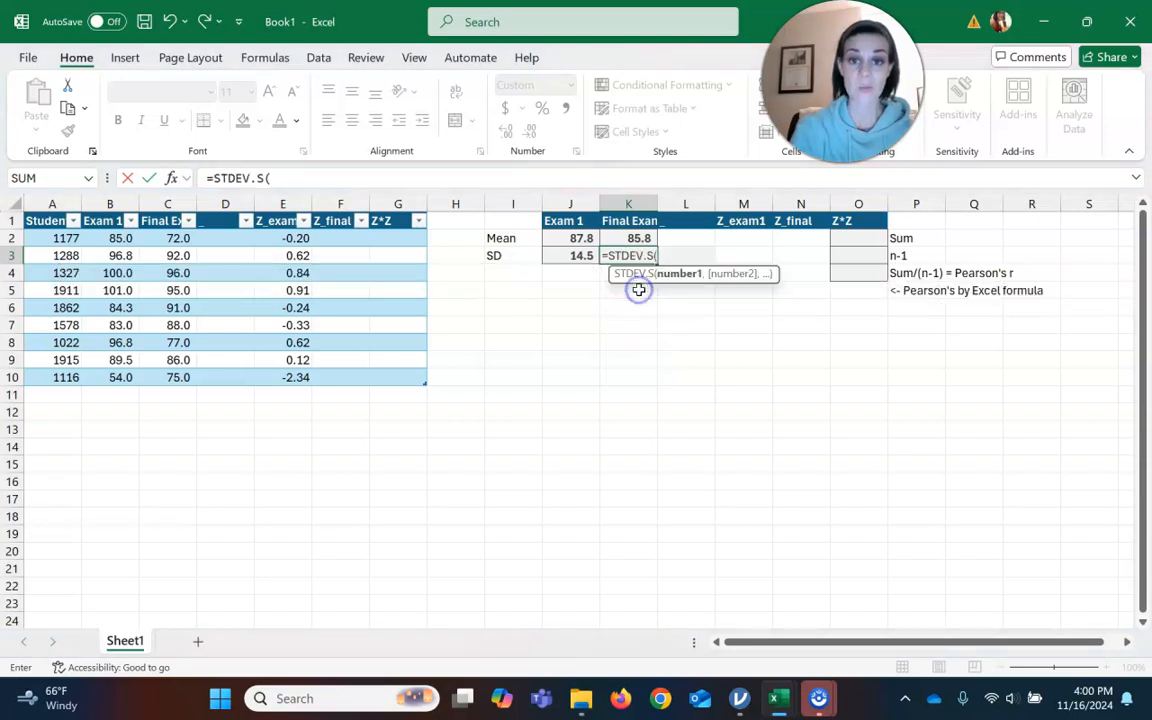
drag(170, 238, 178, 372)
key(Return)
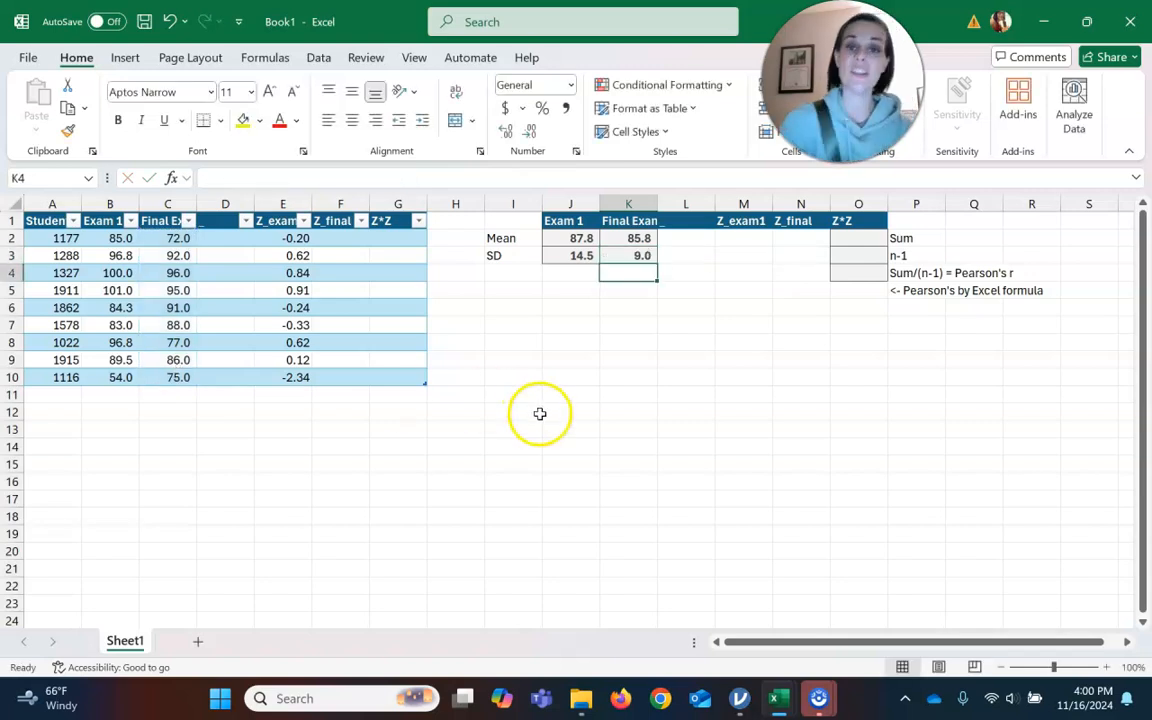
Define the name MeanY for the Final Exam mean cell.
click(638, 239)
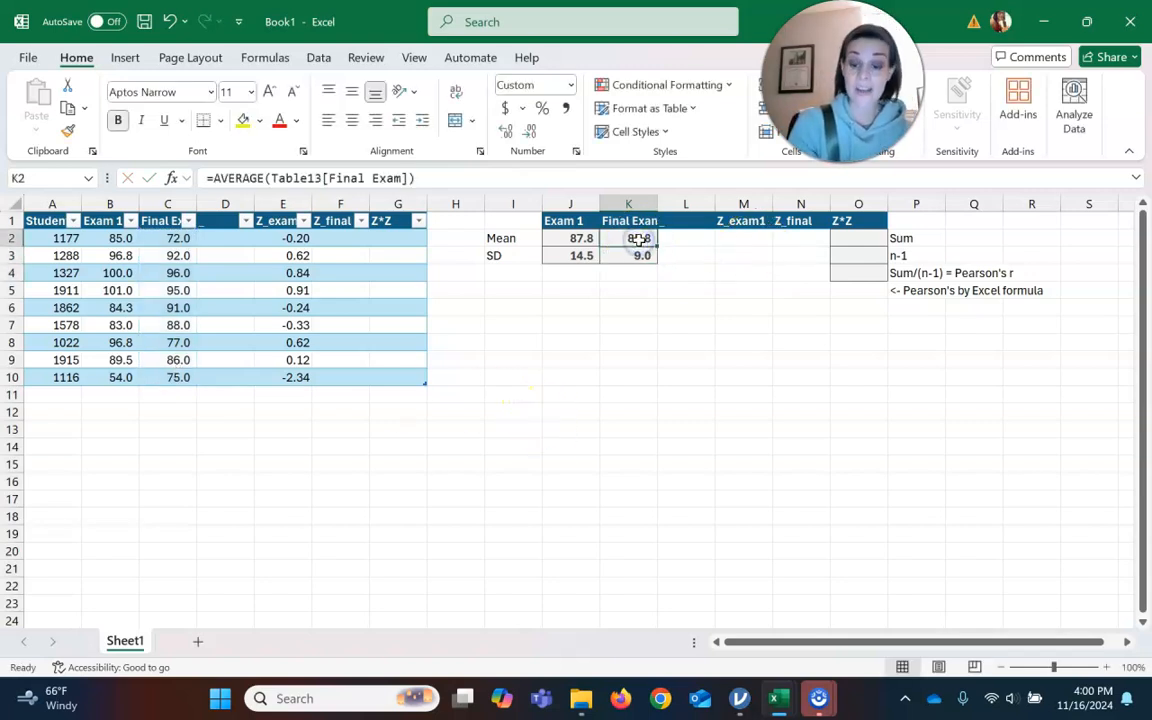
right_click(638, 239)
click(728, 582)
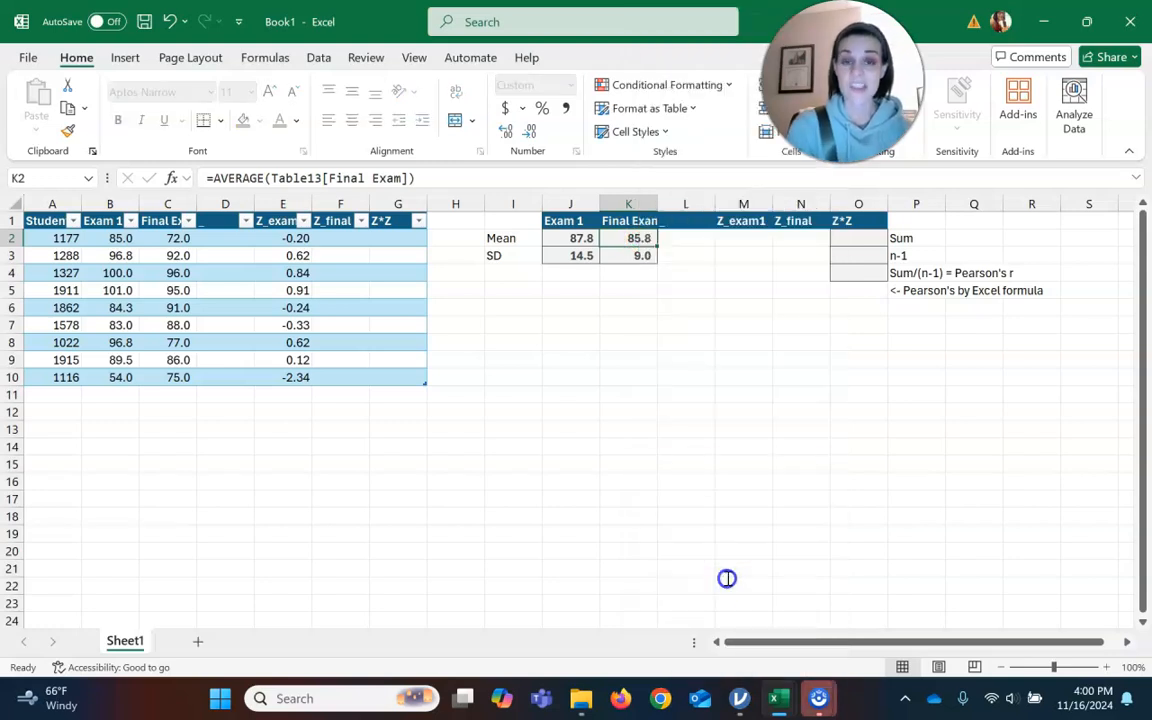
text(MeanY)
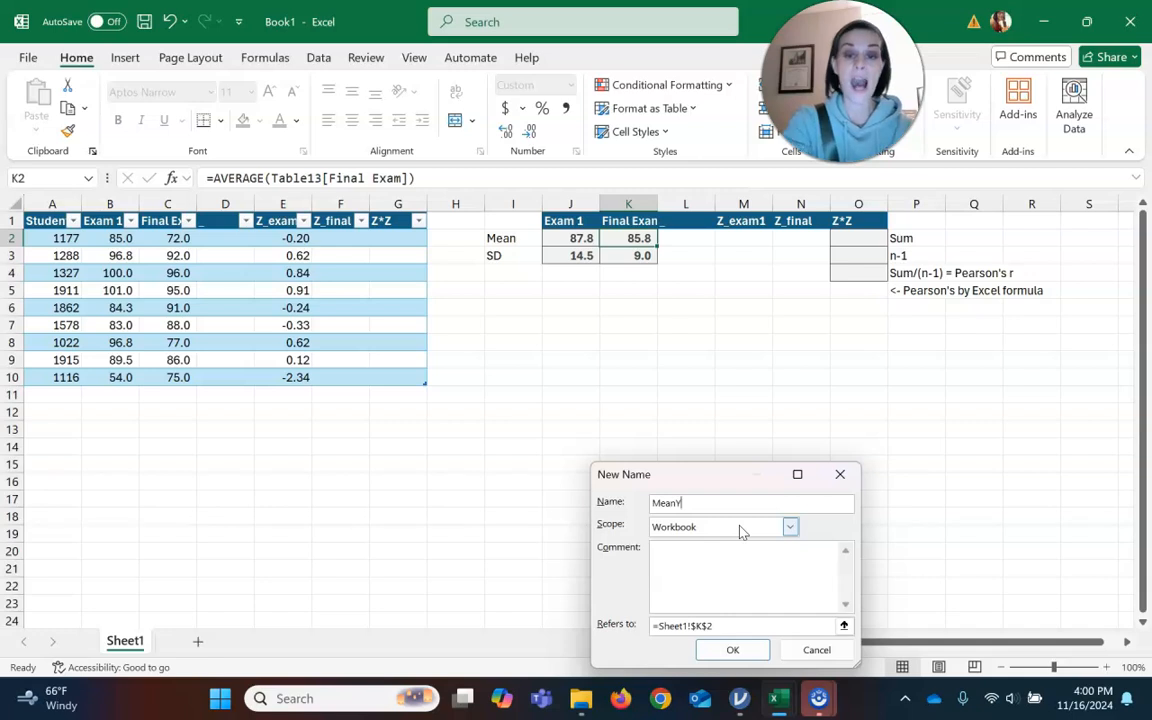
key(Return)
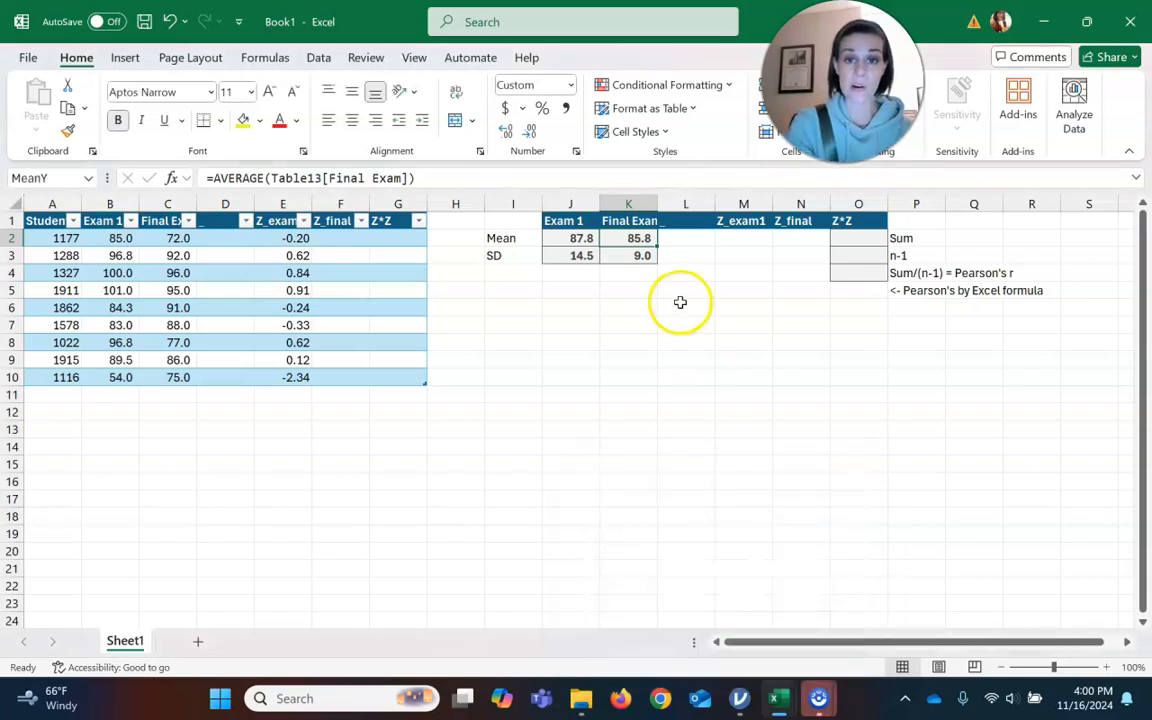
Define the name sY for the Final Exam standard deviation cell.
click(628, 256)
right_click(629, 257)
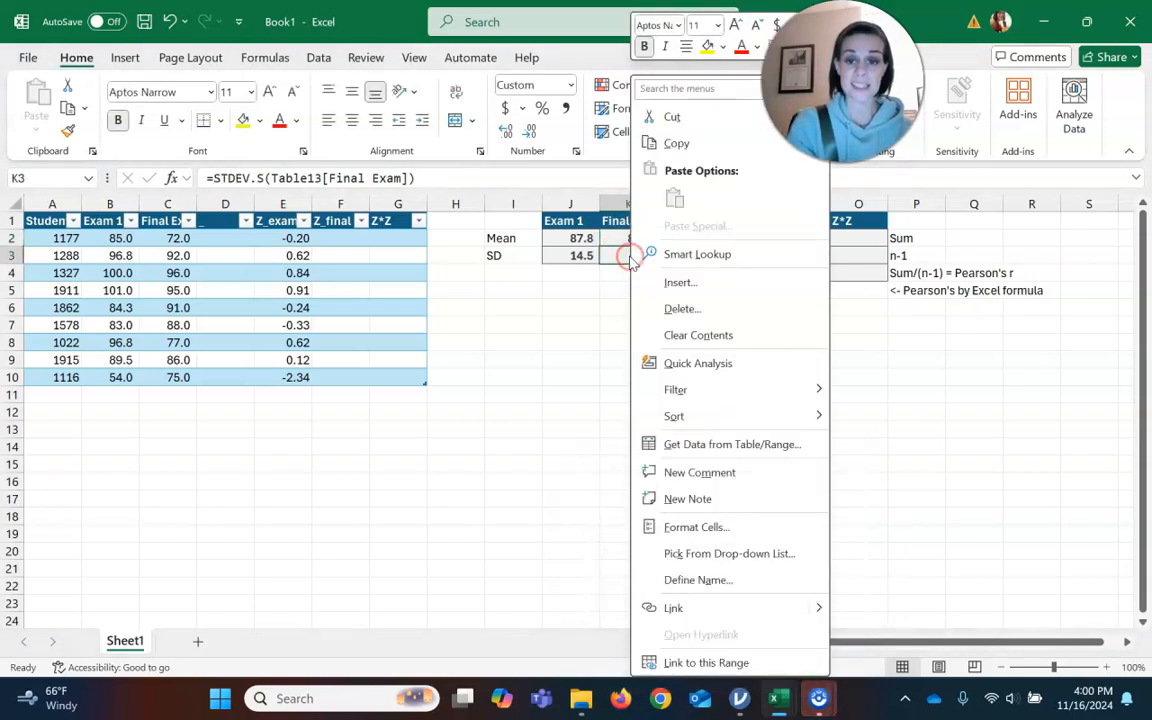
click(758, 579)
text(s)
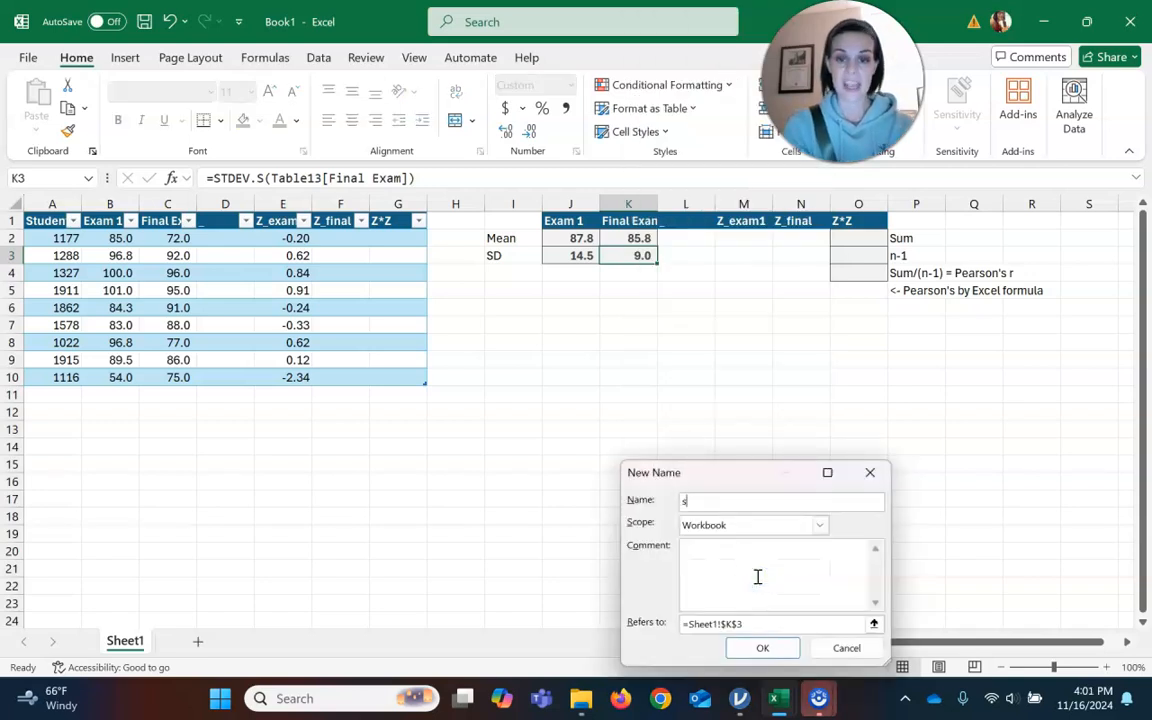
text(Y)
key(Return)
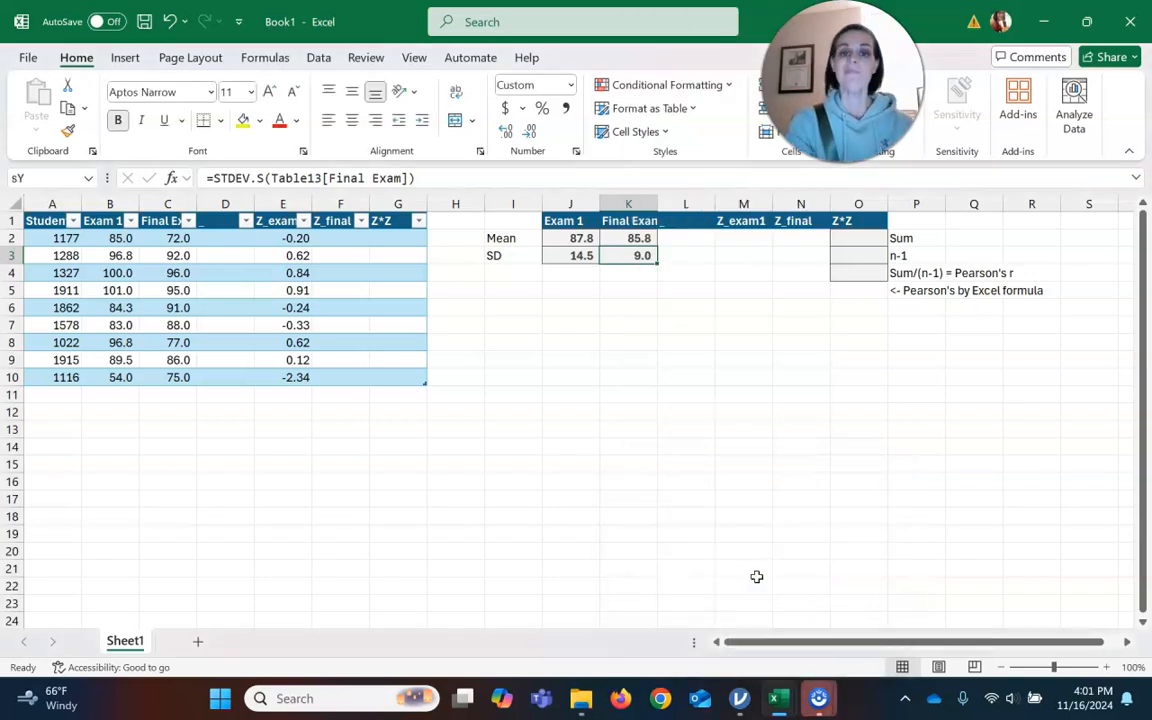
Enter the z-score formula =(C2-MeanY)/sY in the first Z_final cell of the table.
click(335, 237)
text(=)
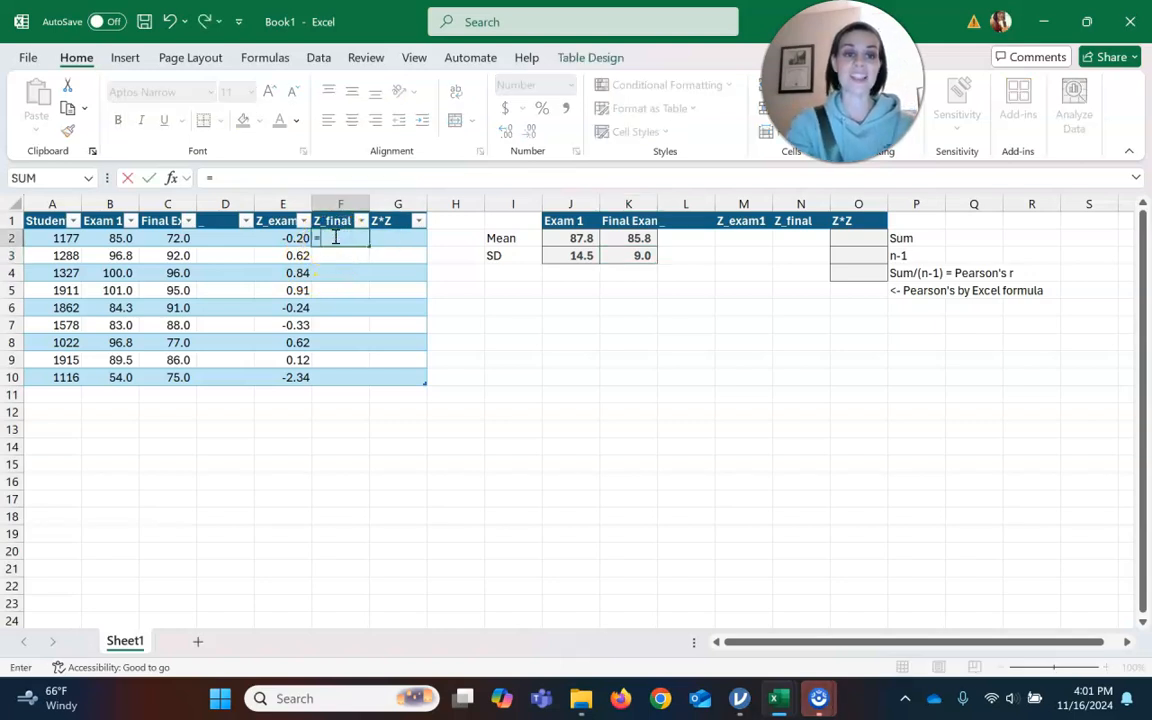
text(b)
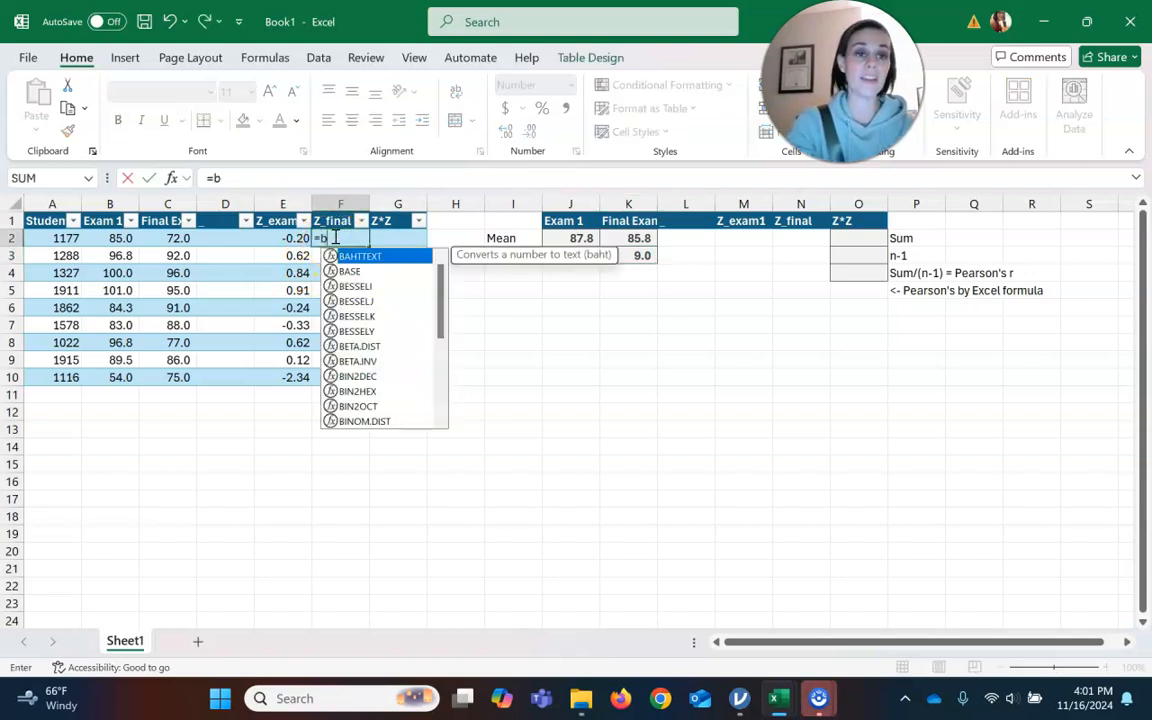
key(BackSpace)
text(c2)
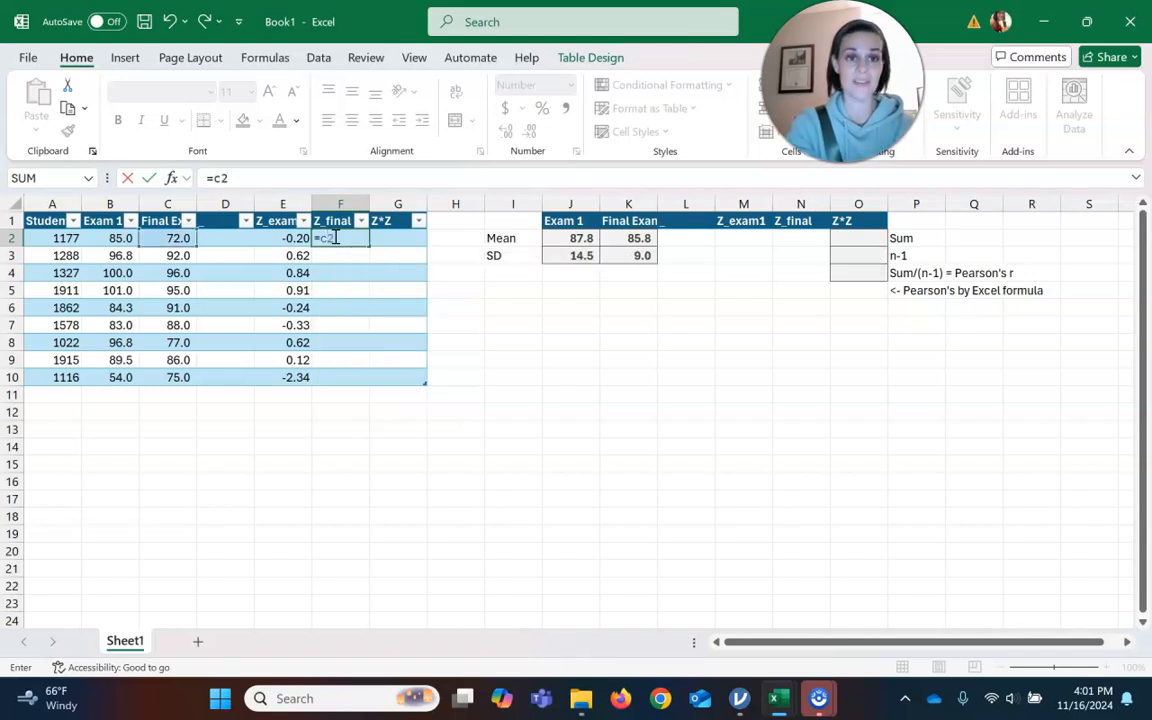
key(BackSpace)
key(BackSpace)
text((c-)
key(BackSpace)
text(2-Mean)
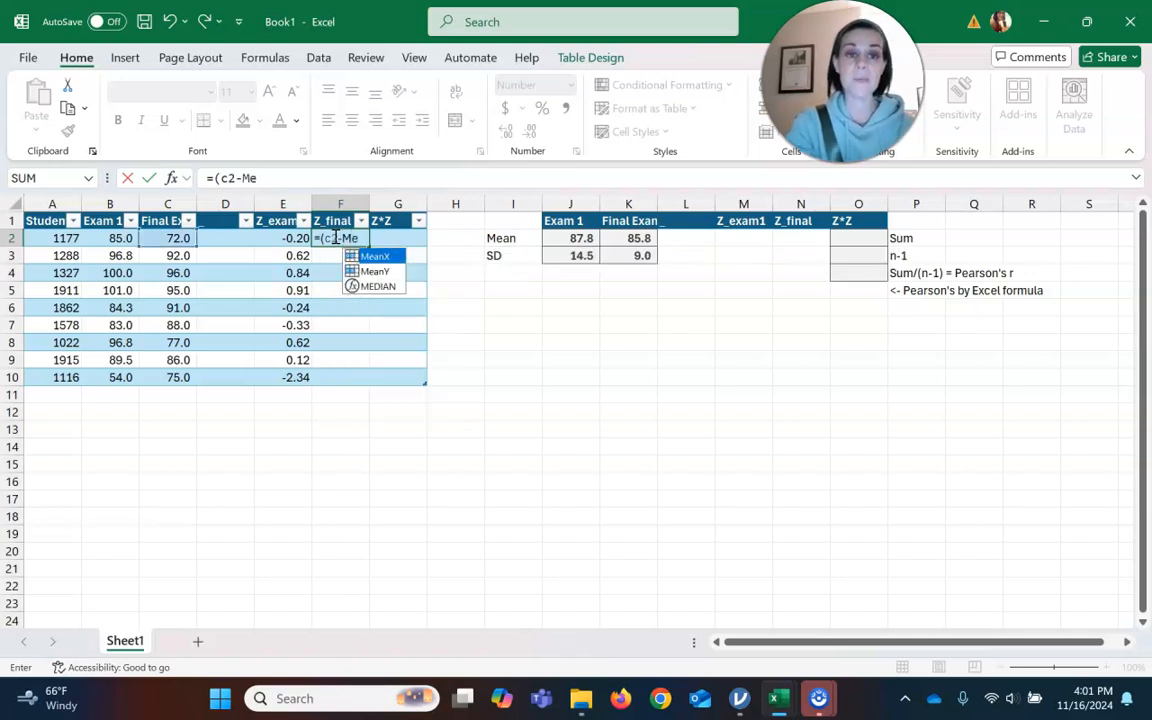
click(372, 271)
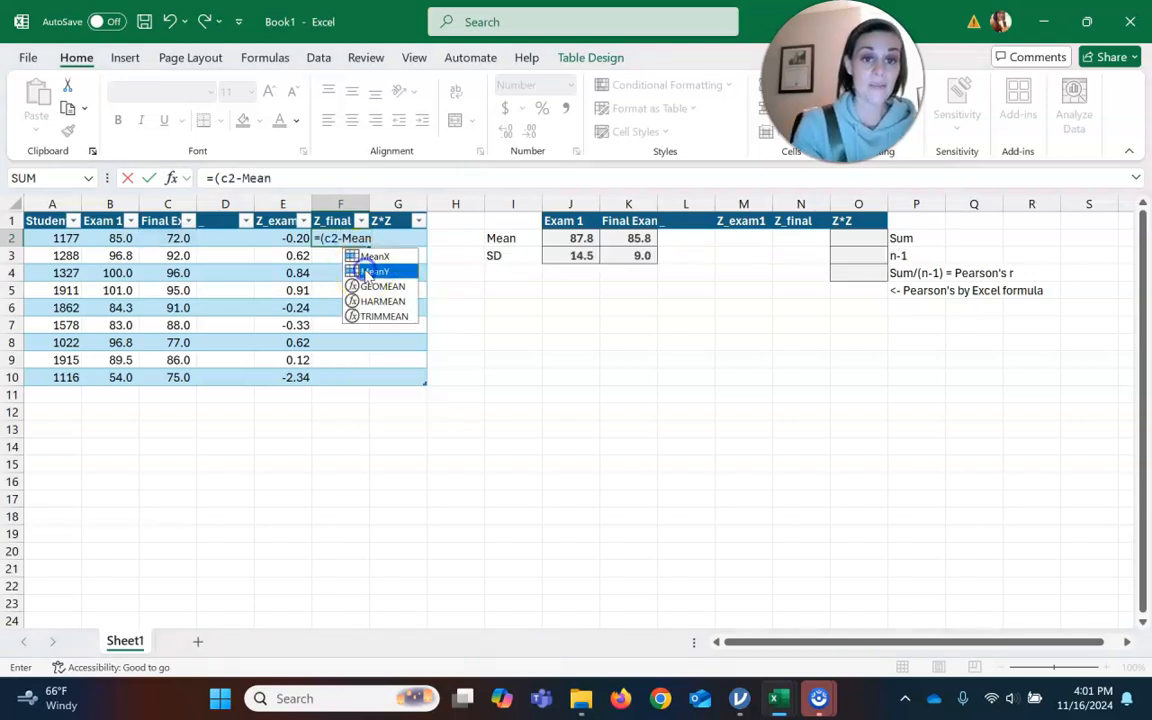
double_click(367, 272)
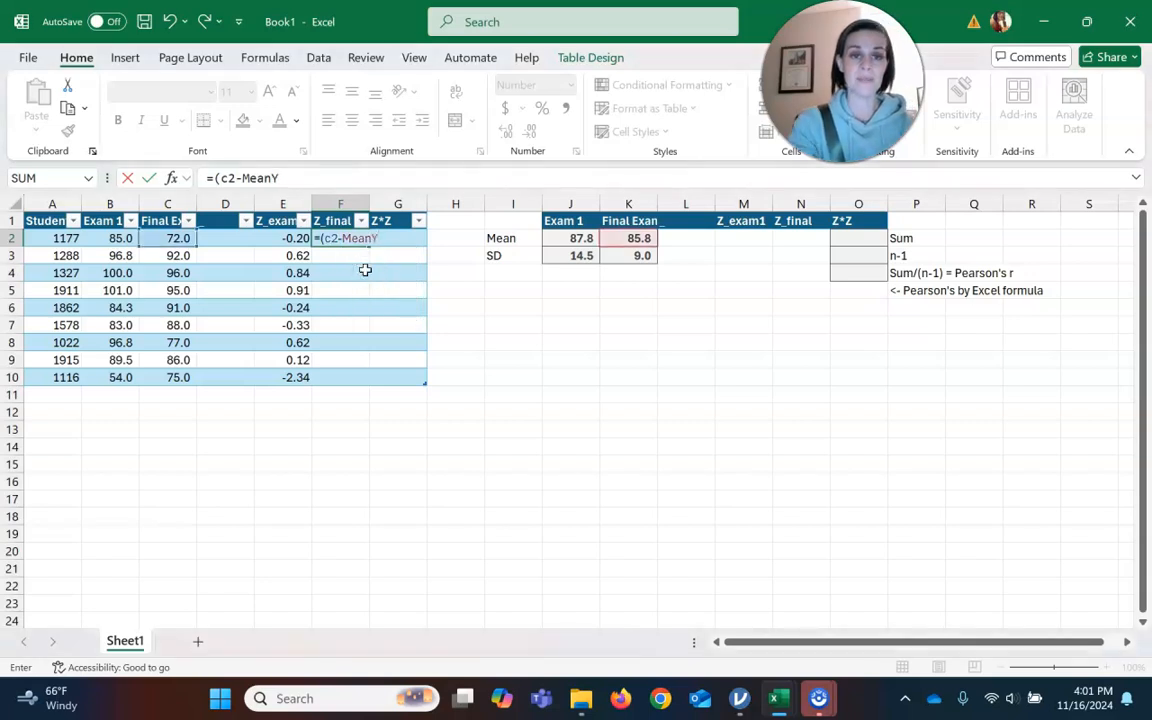
text()/s)
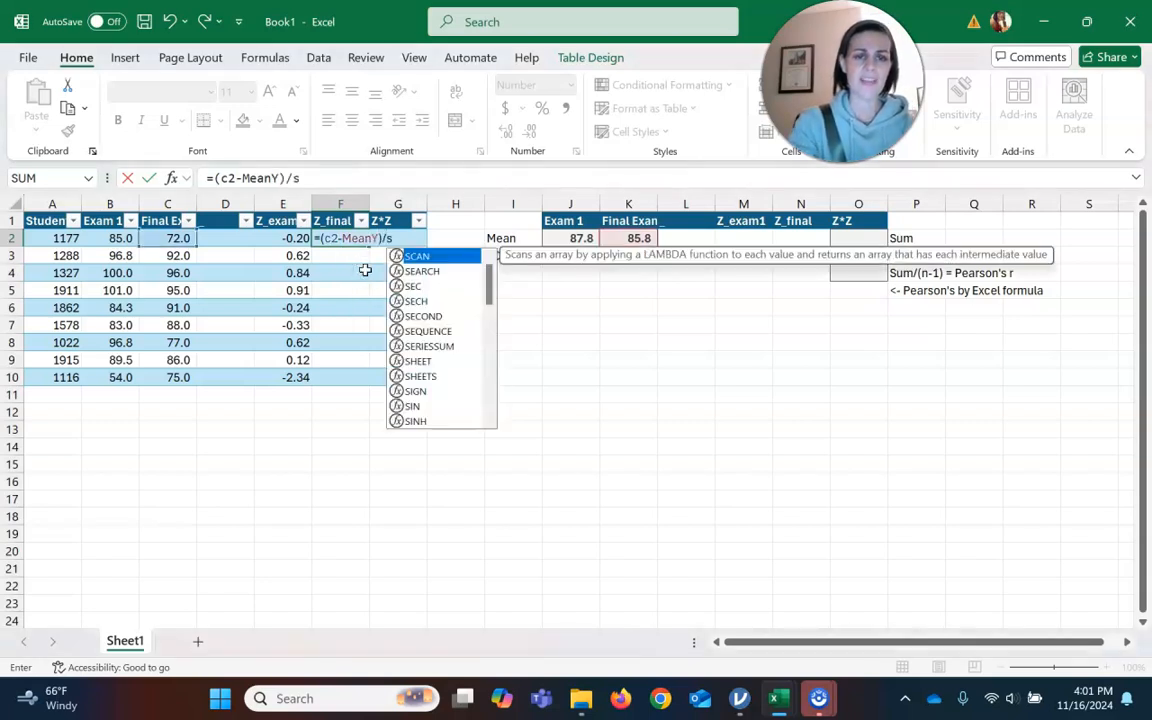
text(Y)
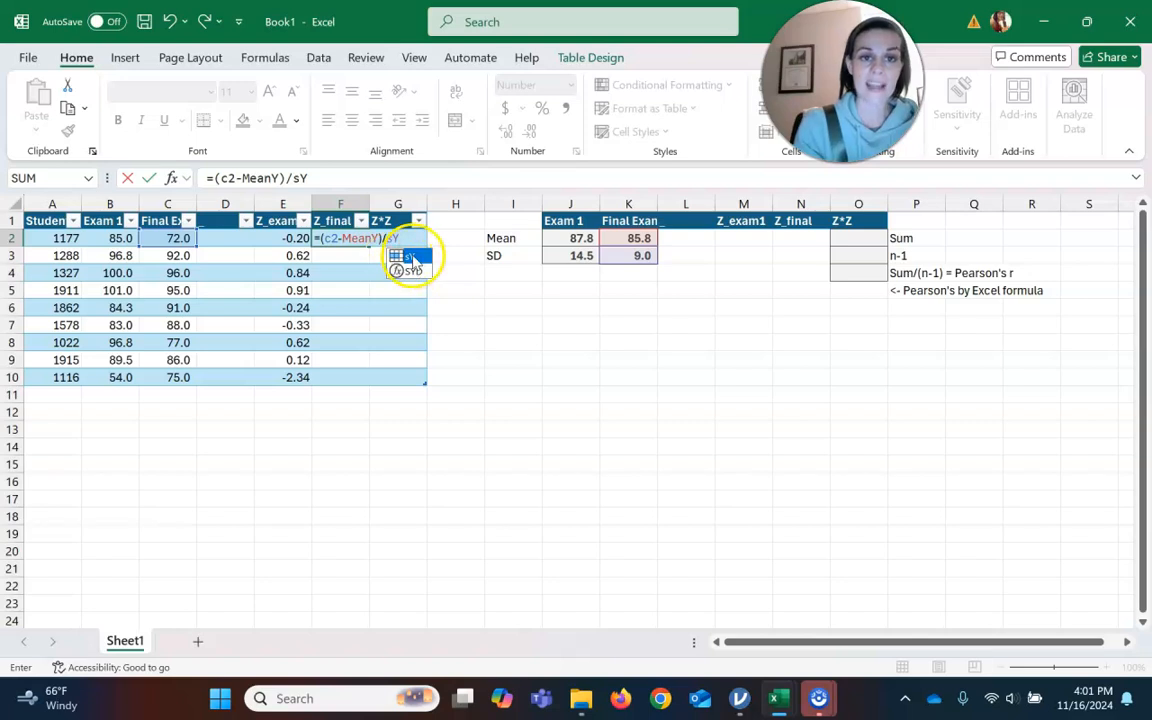
double_click(413, 257)
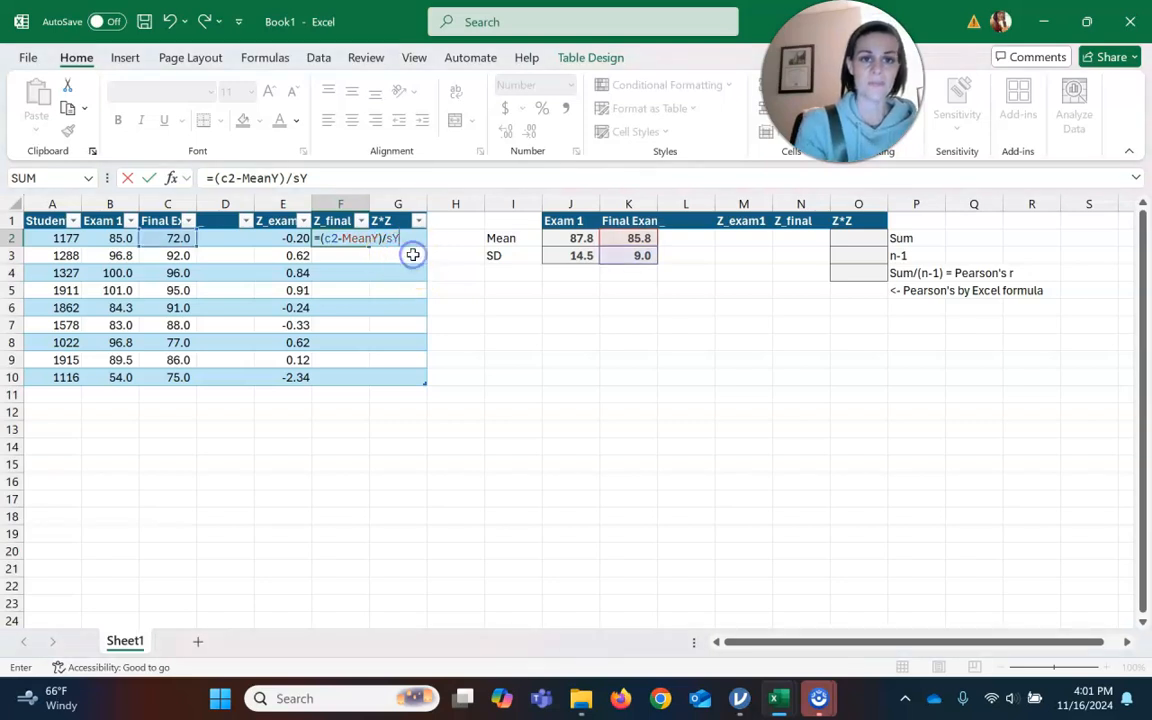
key(Return)
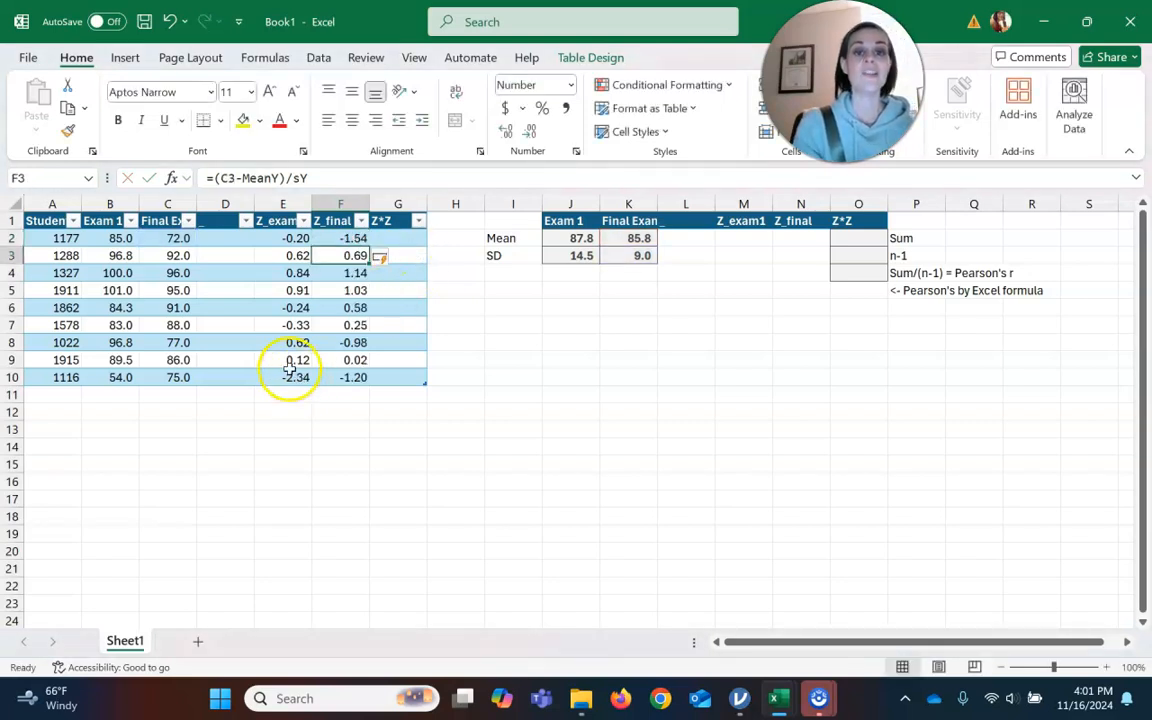
Copy the Z_final formula down through the remaining Z_final cells.
click(352, 239)
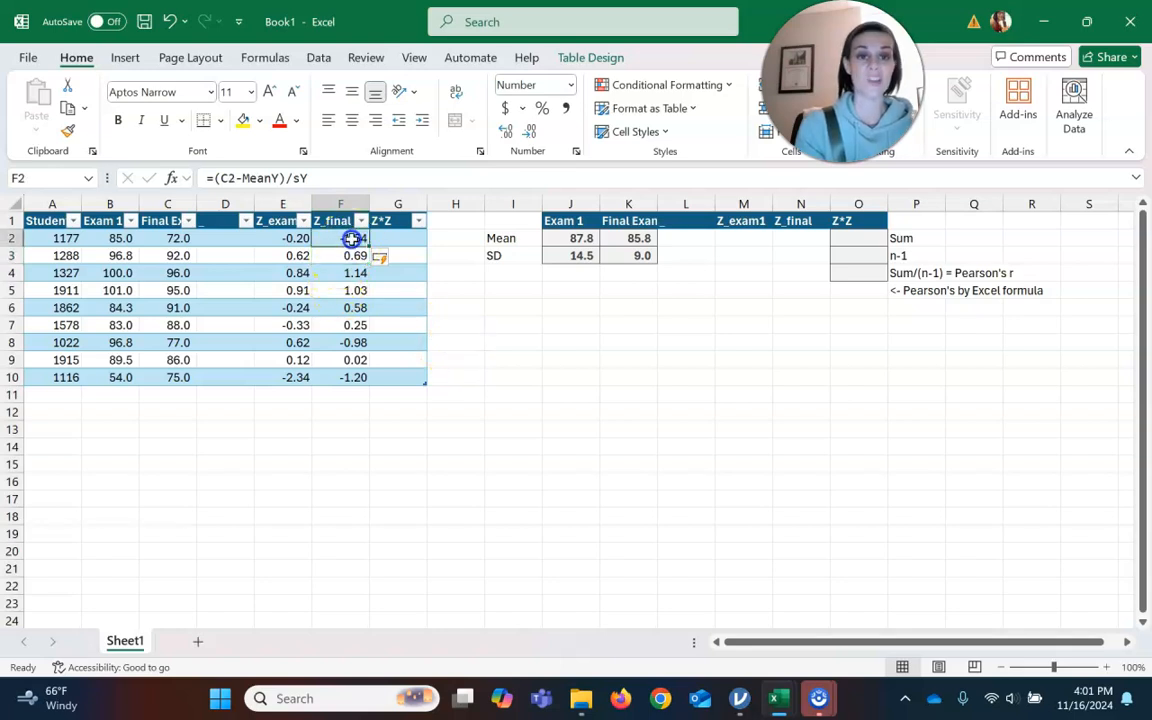
key(ctrl+c)
key(Down)
key(shift+Down)
key(shift+Down)
key(shift+Down)
key(shift+Down)
key(shift+Down)
key(shift+Down)
key(shift+Down)
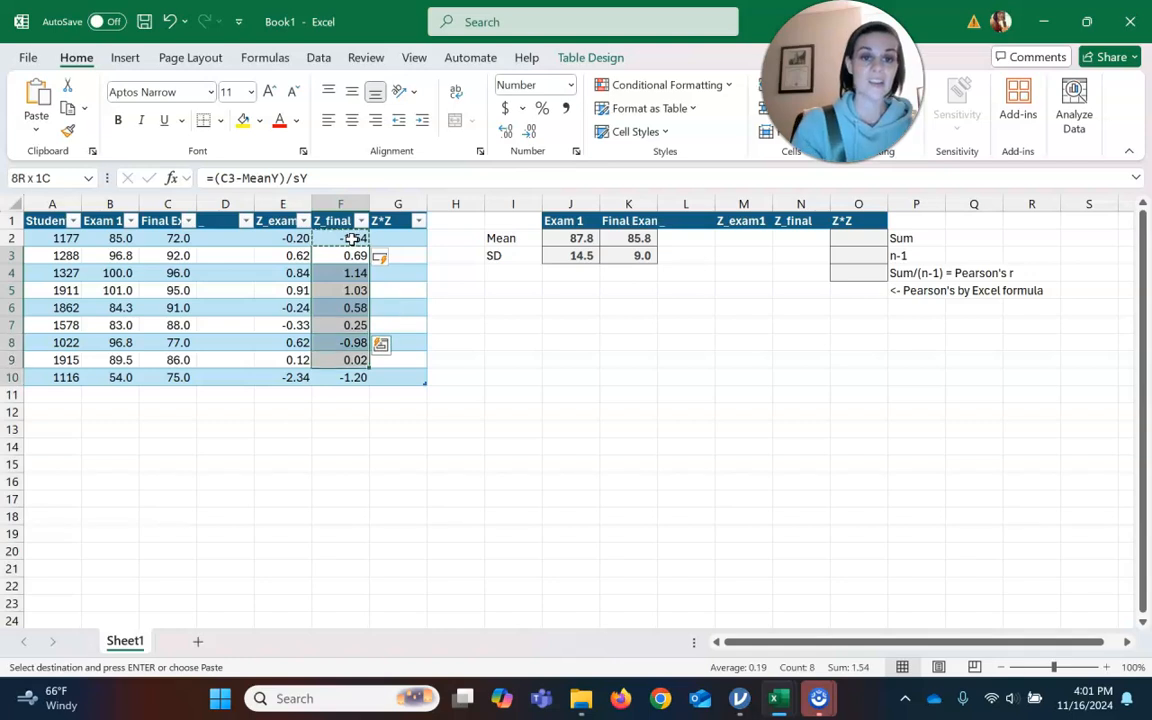
key(ctrl+v)
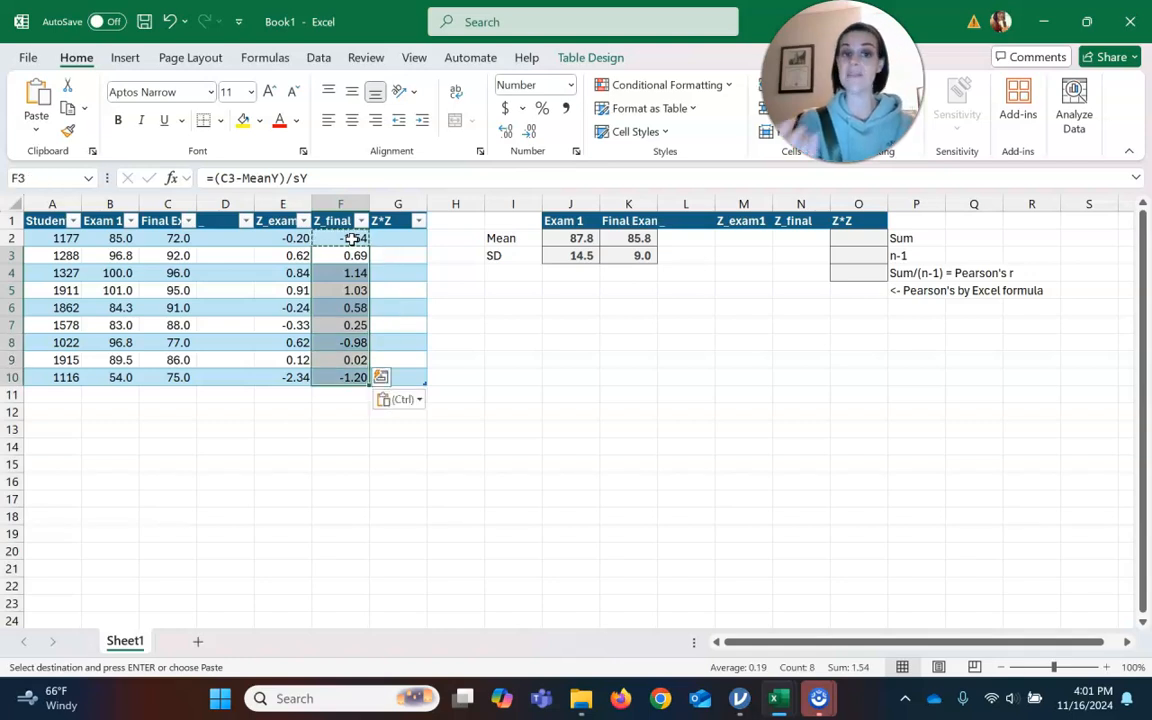
Enter the product formula =E2*F2 in the first Z*Z cell of the table.
click(389, 238)
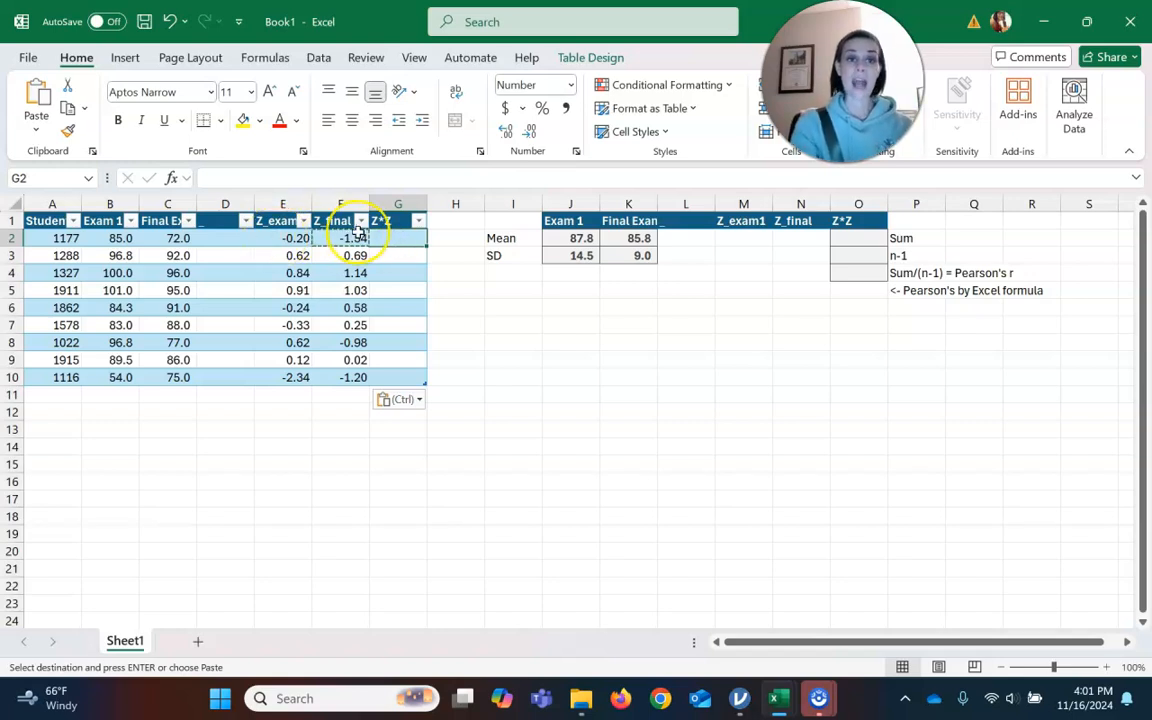
text(=)
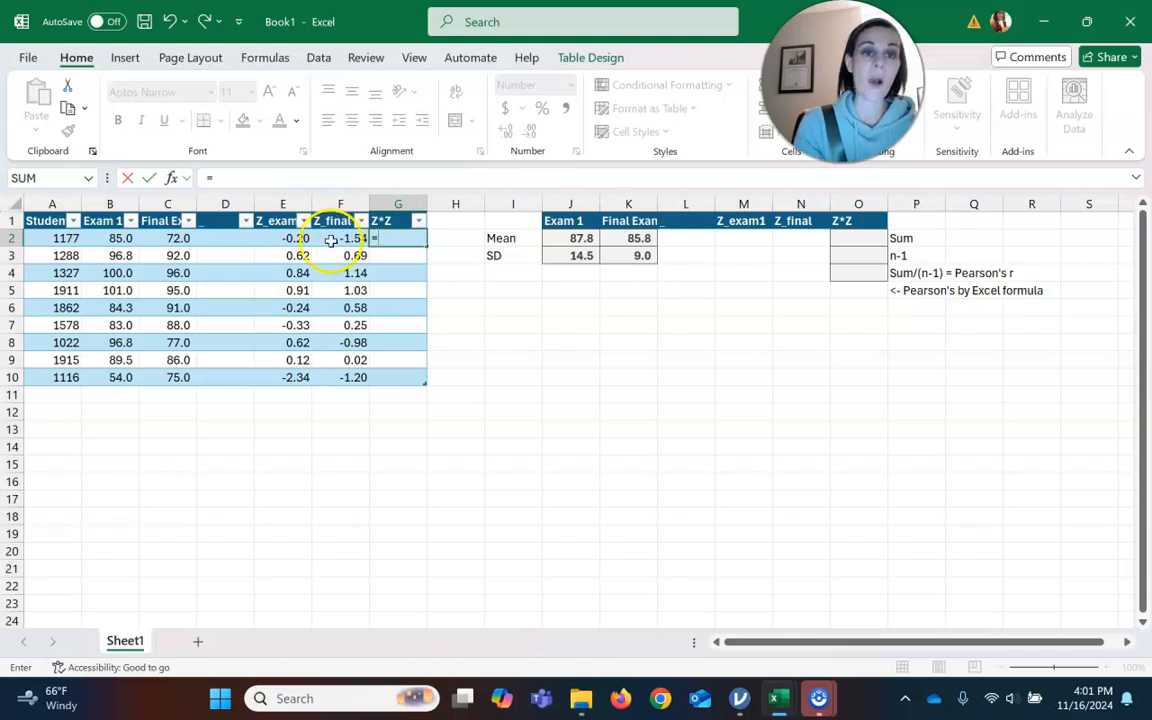
text(e2)
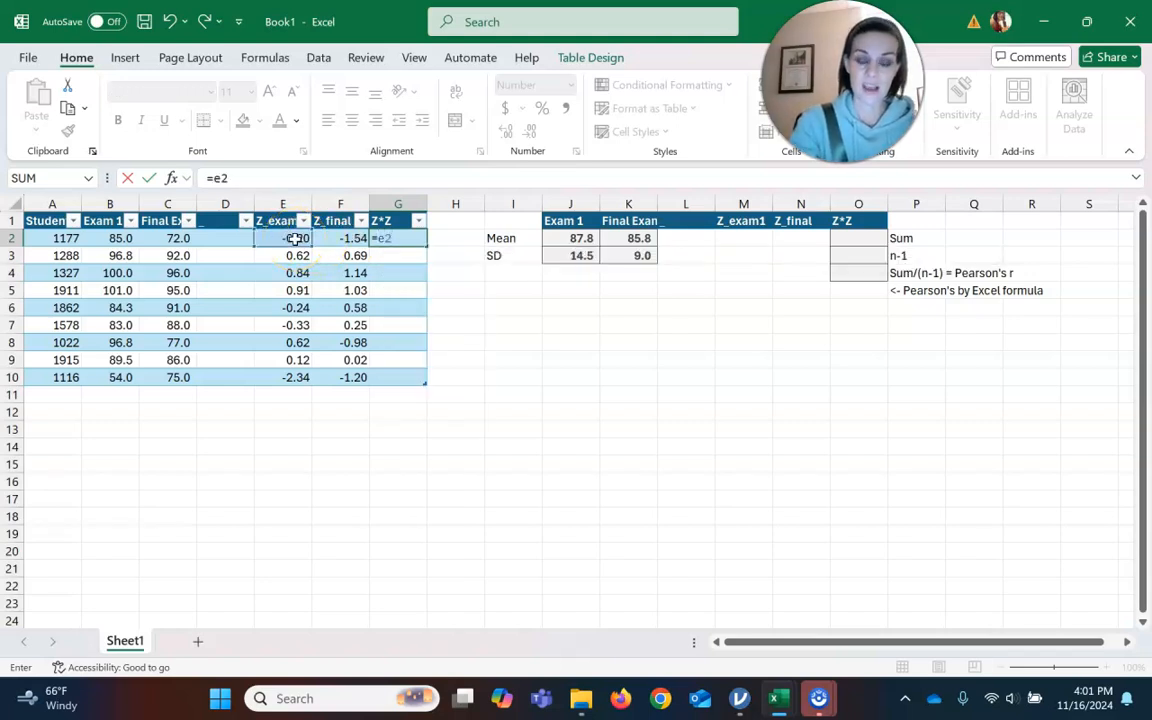
text(*f2)
key(Return)
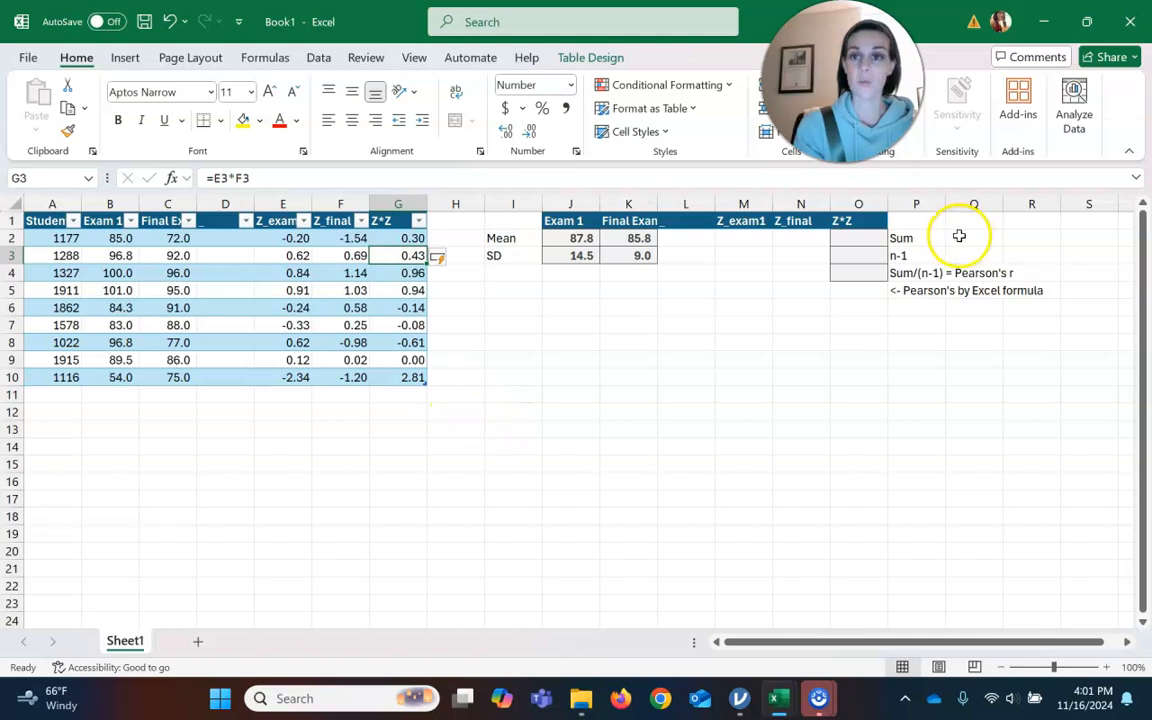
Sum the Z*Z table column in the cell beside the Sum label with =SUM(Table13[Z*Z]).
click(868, 242)
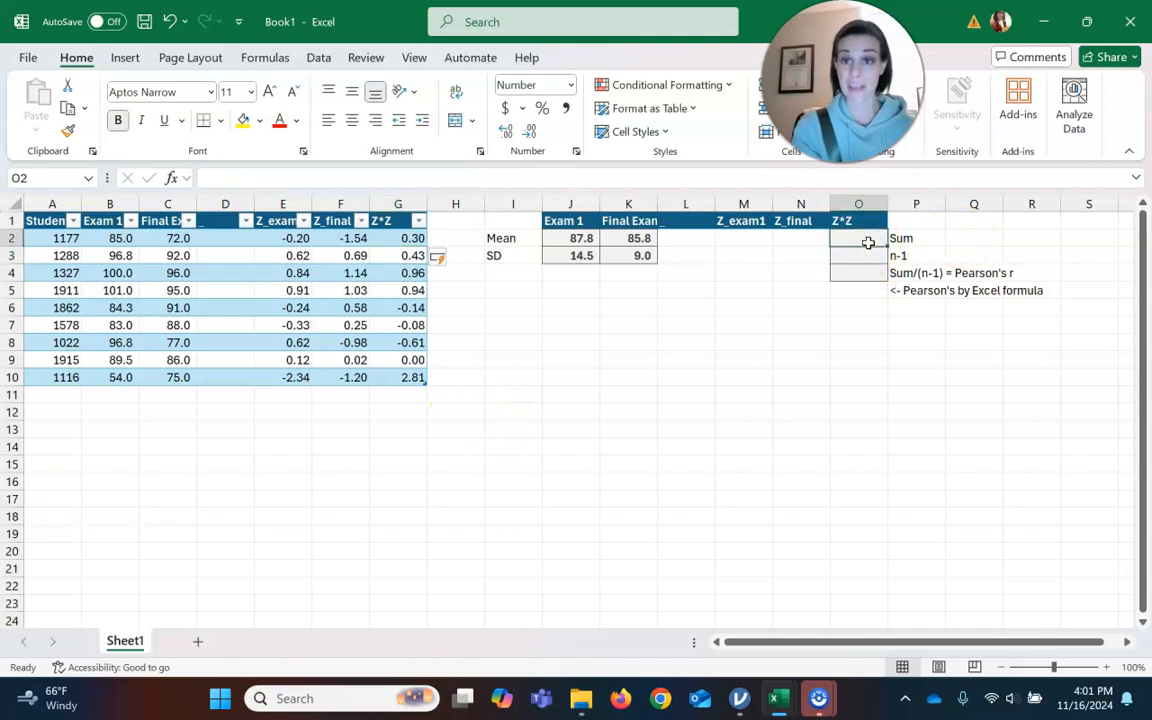
text(=s)
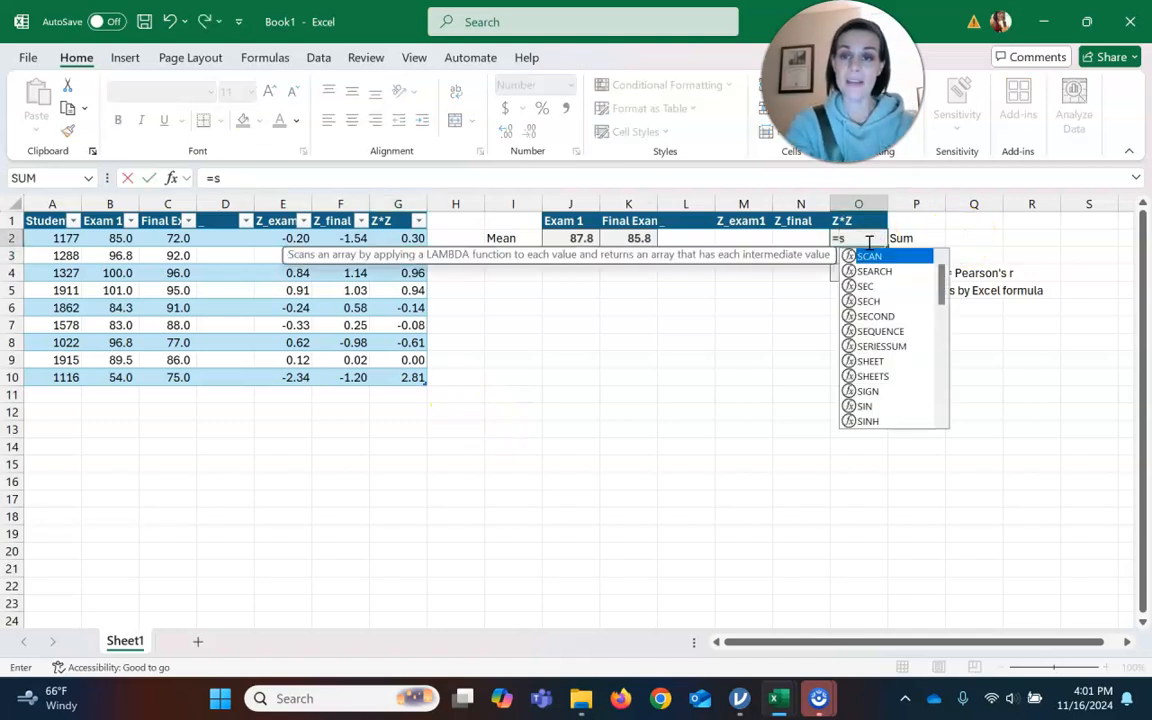
text(um()
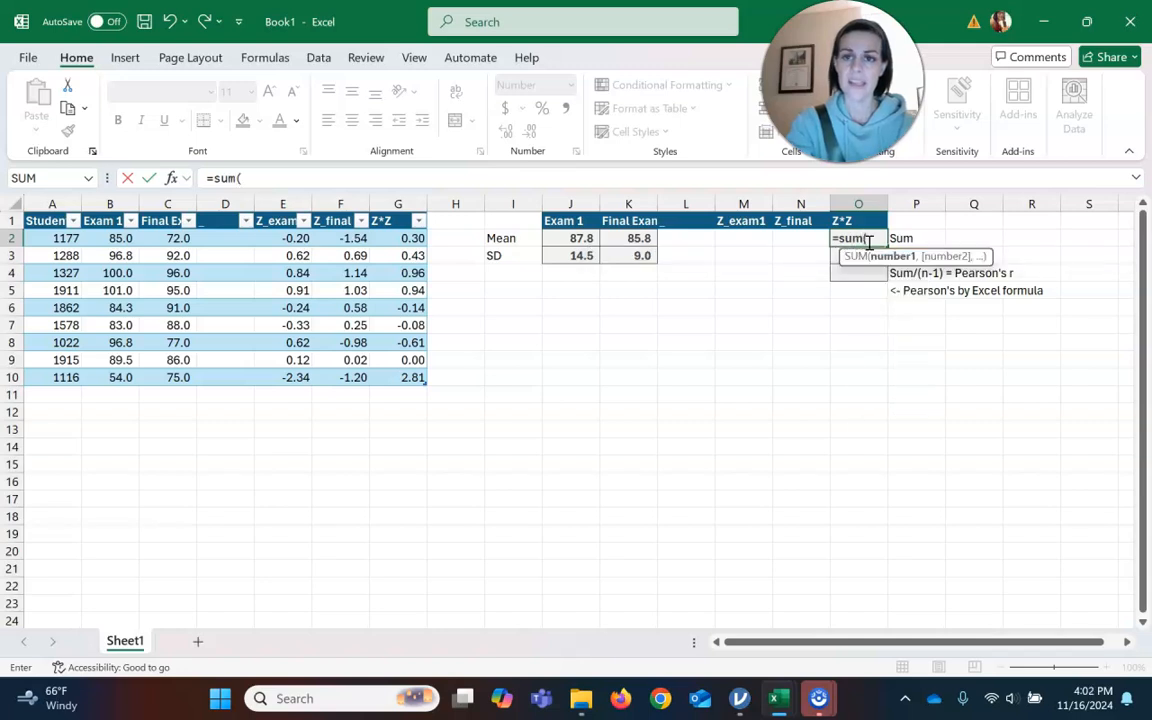
drag(395, 240, 412, 379)
text())
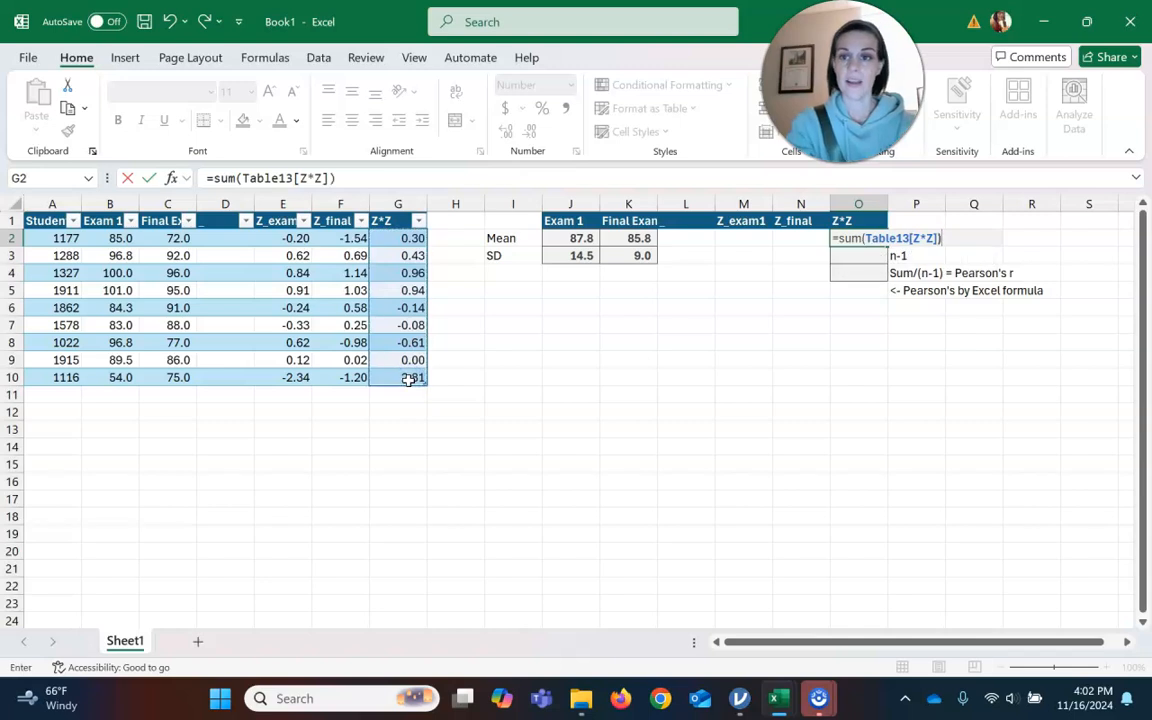
key(Return)
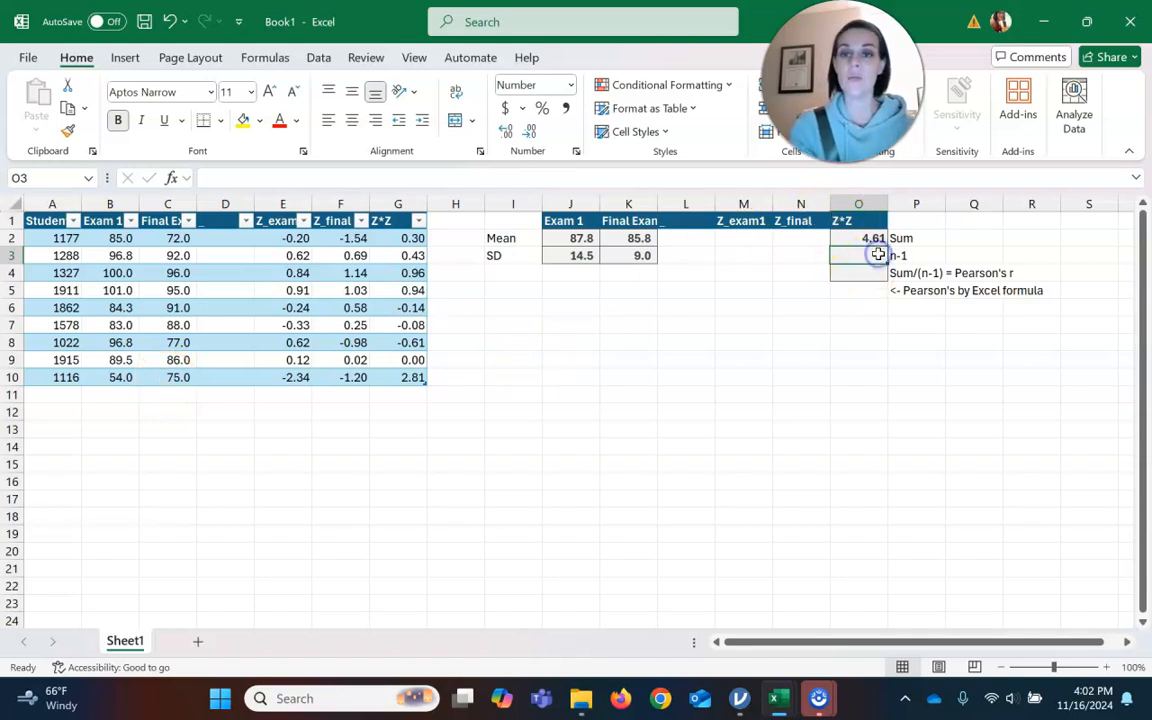
text(=(count)
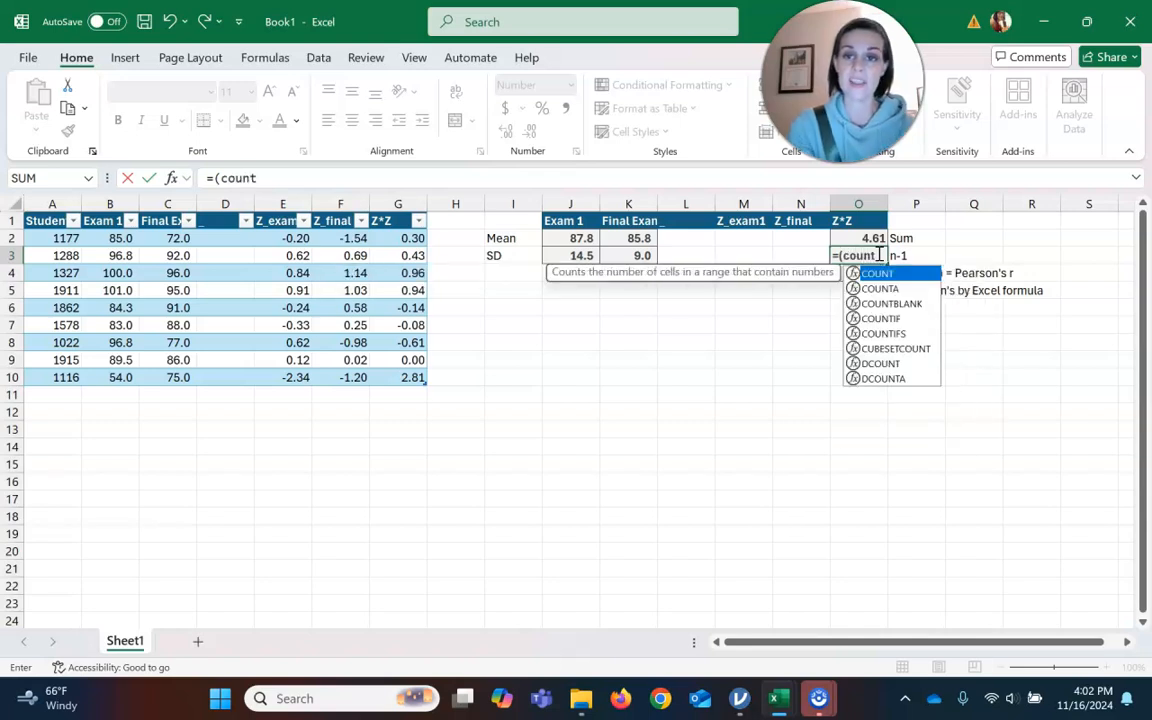
key(Return)
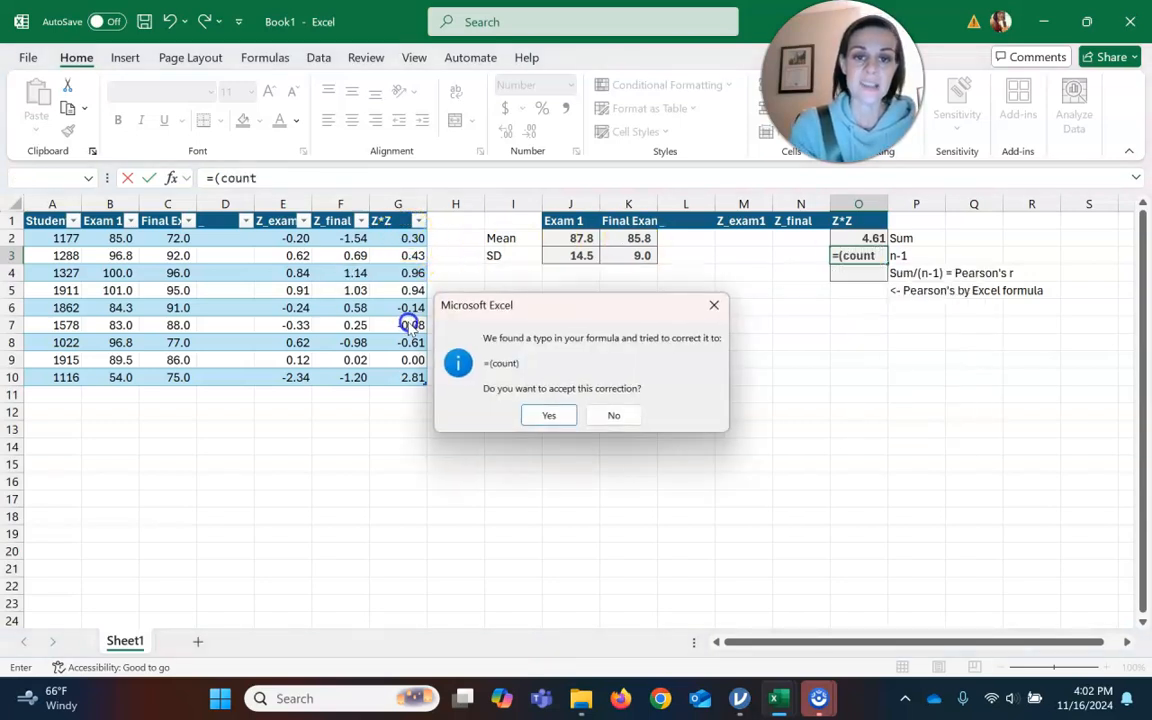
click(625, 415)
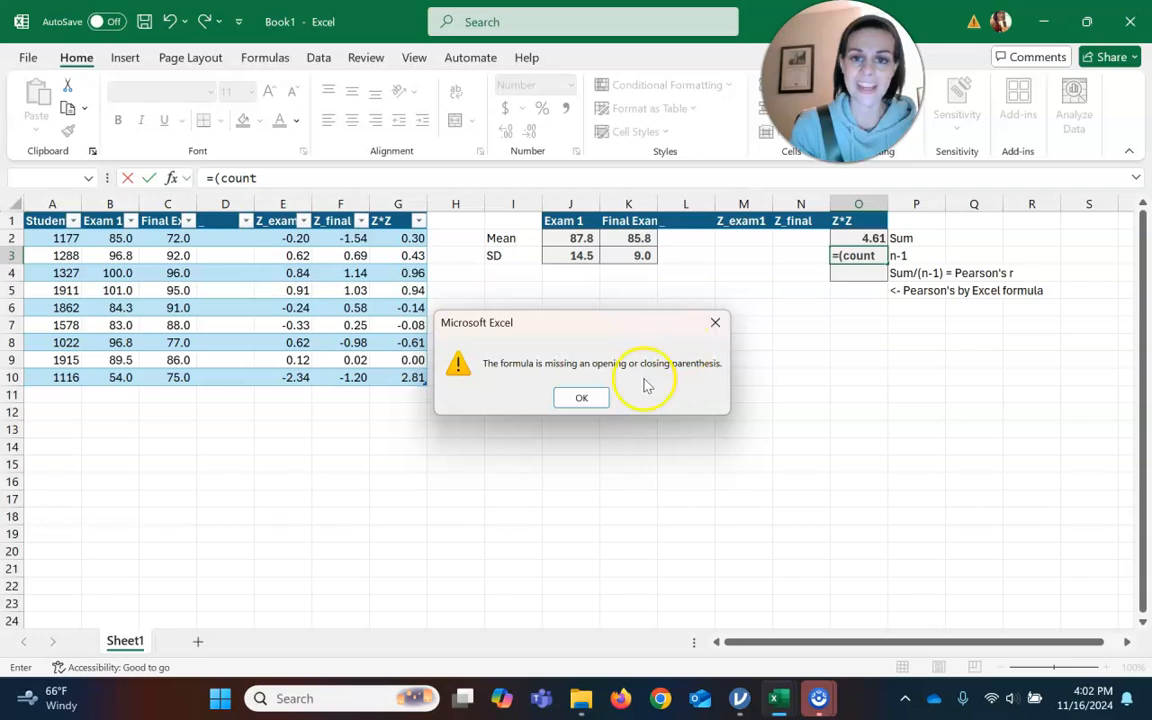
click(584, 398)
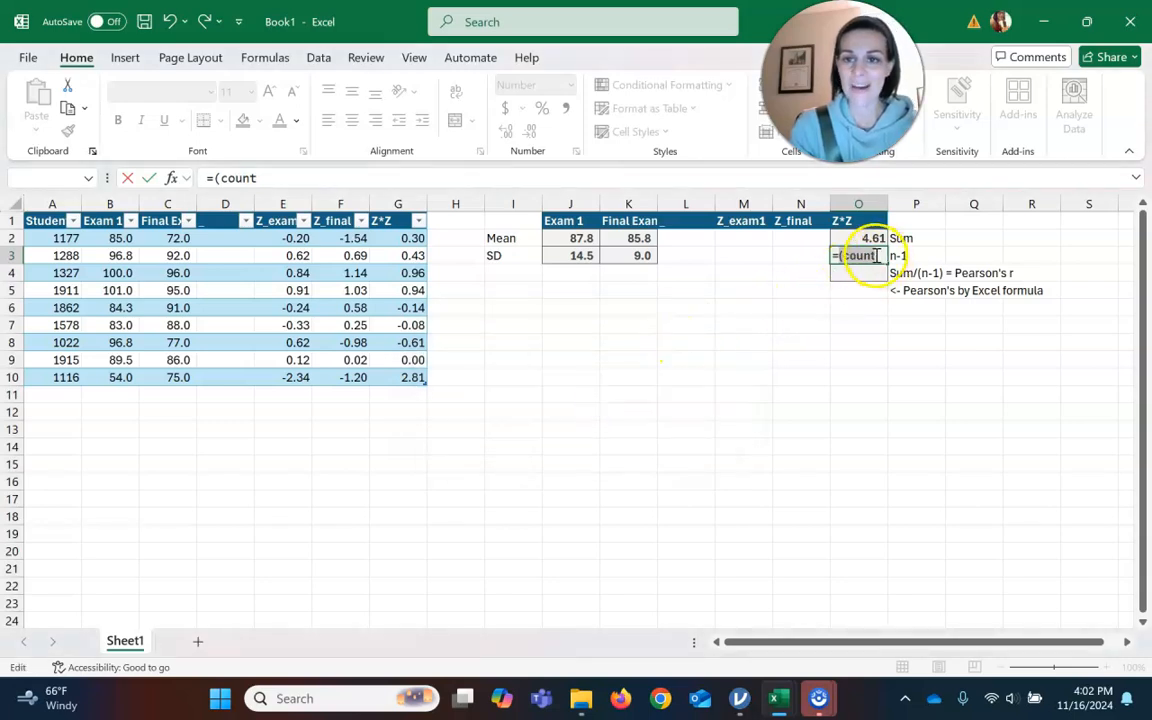
click(401, 261)
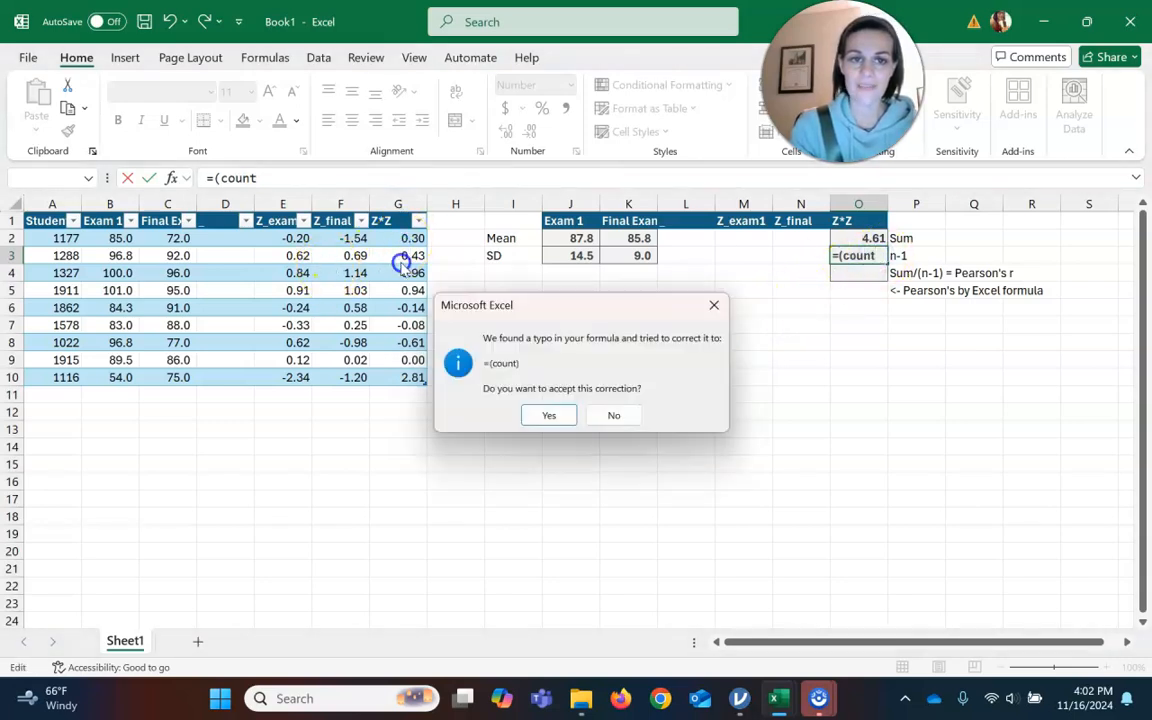
click(615, 415)
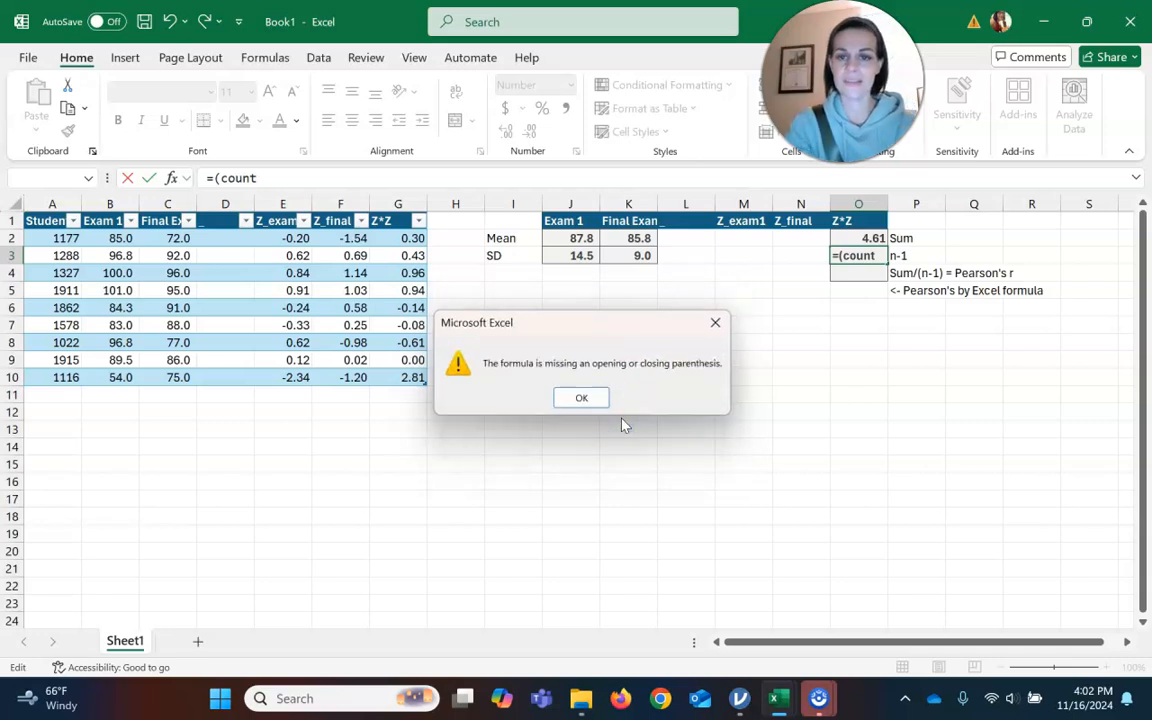
click(597, 399)
key(BackSpace)
key(BackSpace)
key(BackSpace)
key(BackSpace)
key(BackSpace)
key(BackSpace)
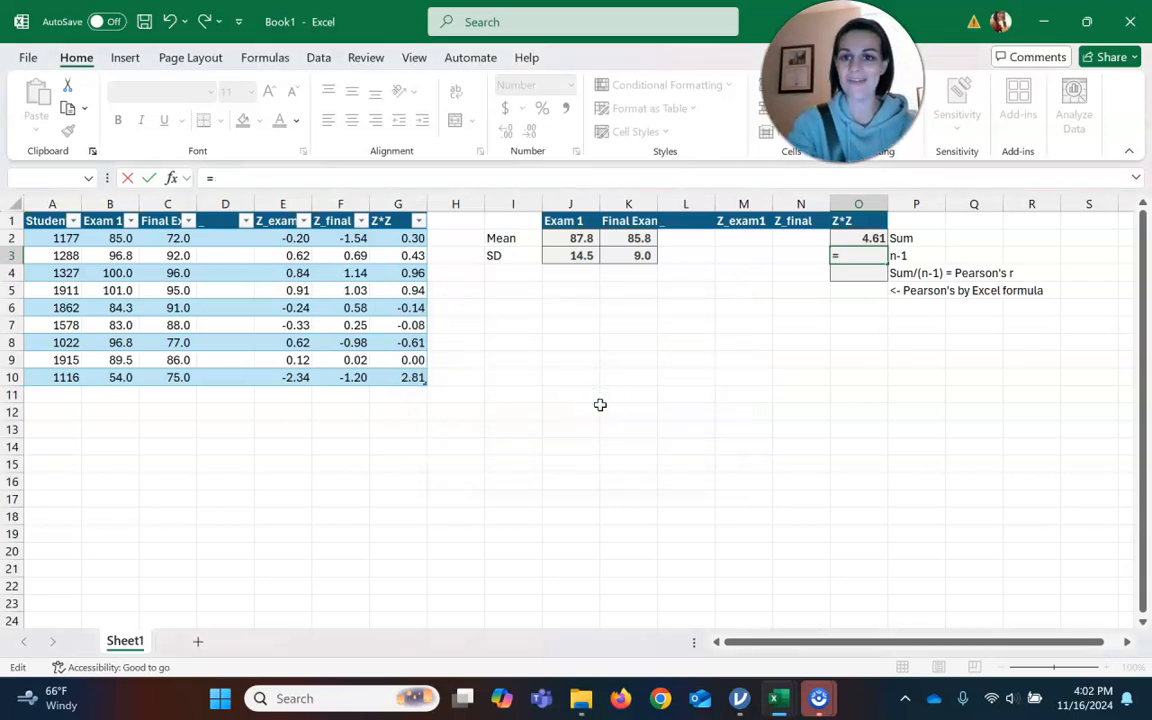
key(BackSpace)
Enter =COUNT(Table13[Z*Z])-1 in the cell beside the n-1 label.
text(=cou)
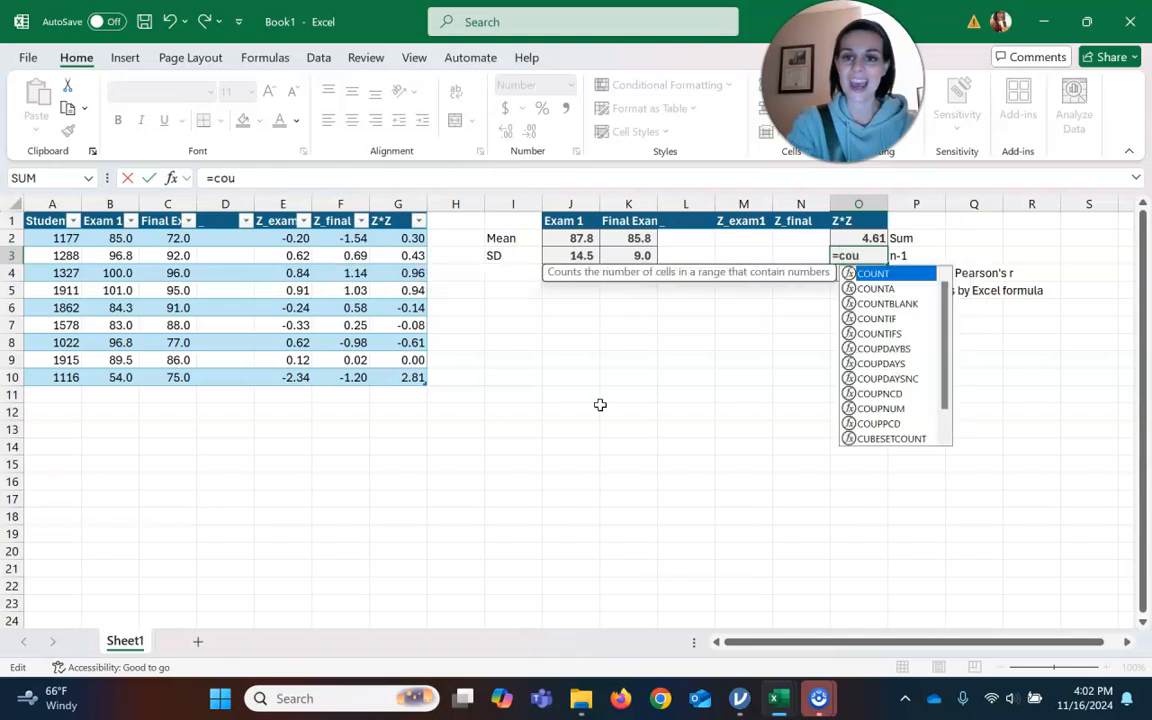
text(nt()
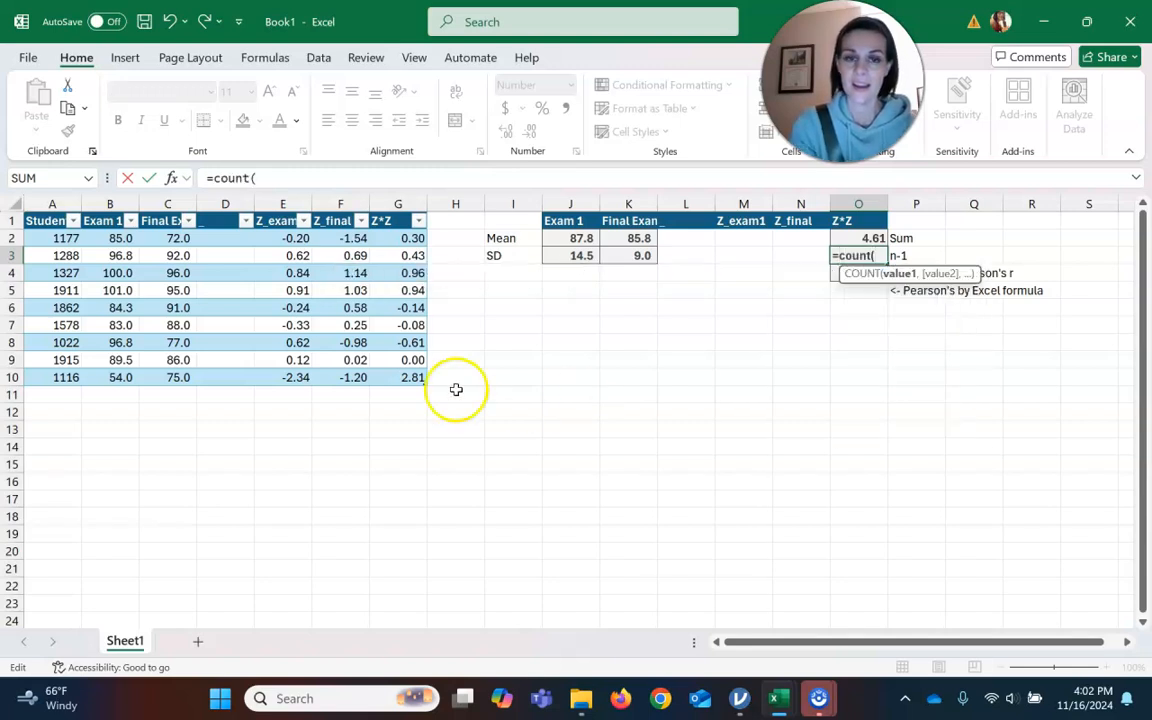
click(398, 237)
drag(398, 235, 408, 372)
text())
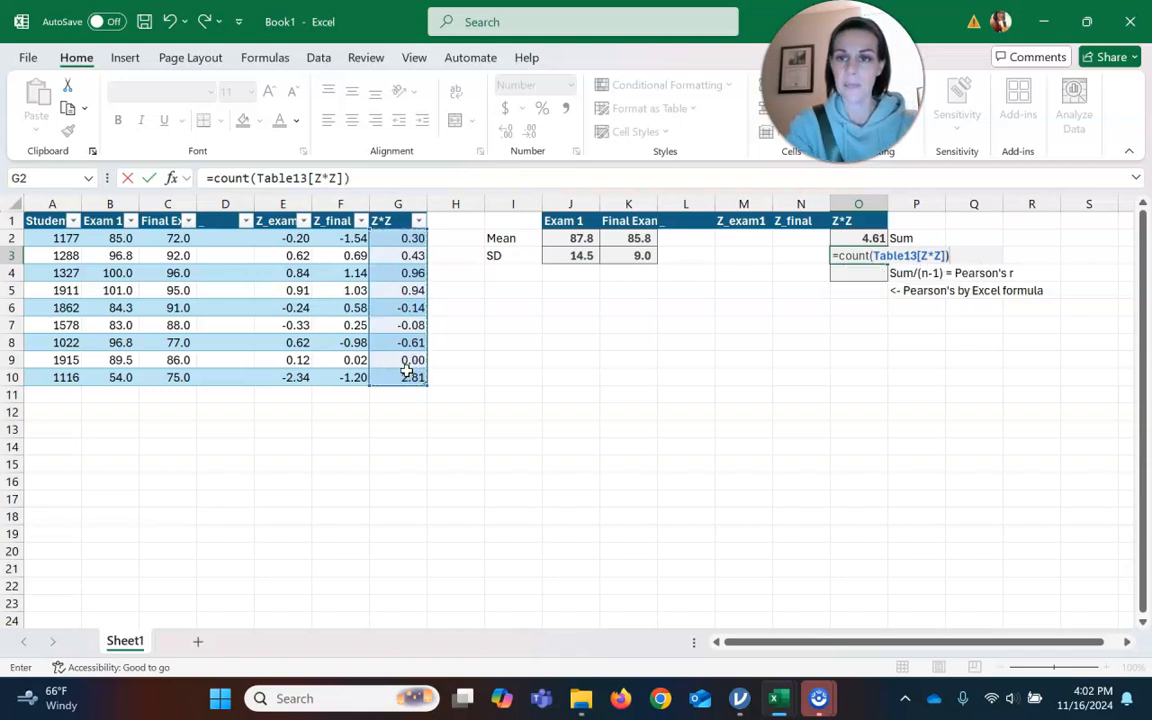
text(-1)
key(Return)
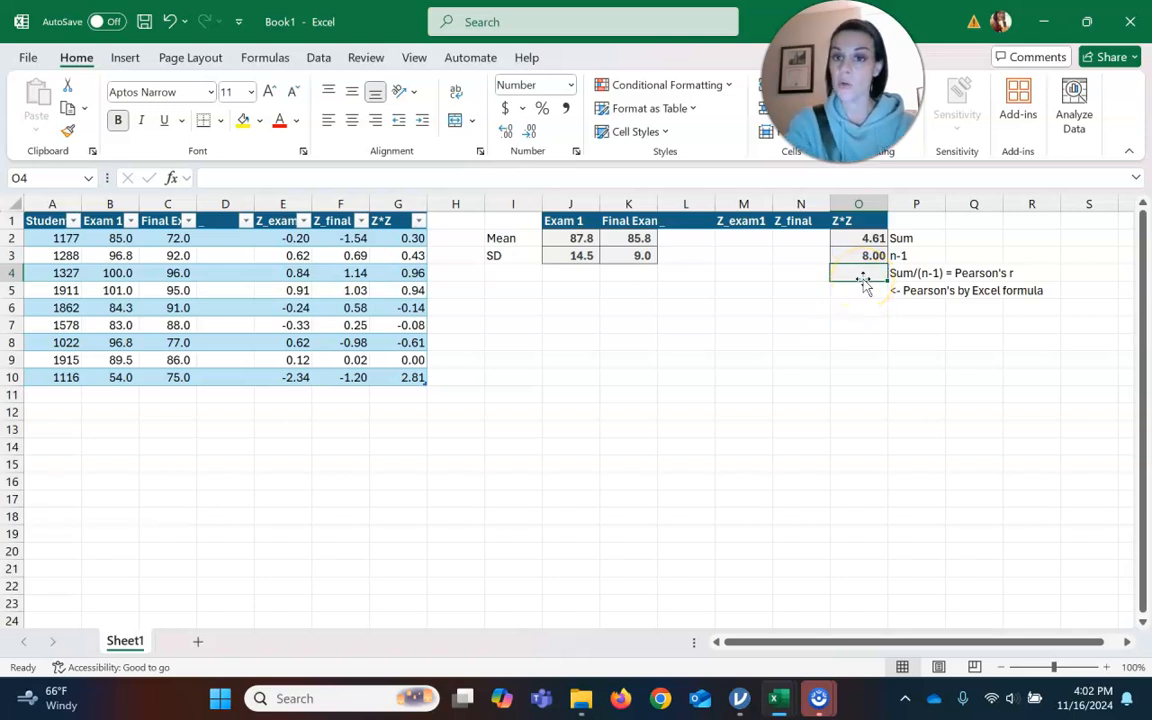
Divide the sum cell by the n-1 cell (=O2/O3) beside the Sum/(n-1) = Pearson's r label.
text(=)
click(866, 238)
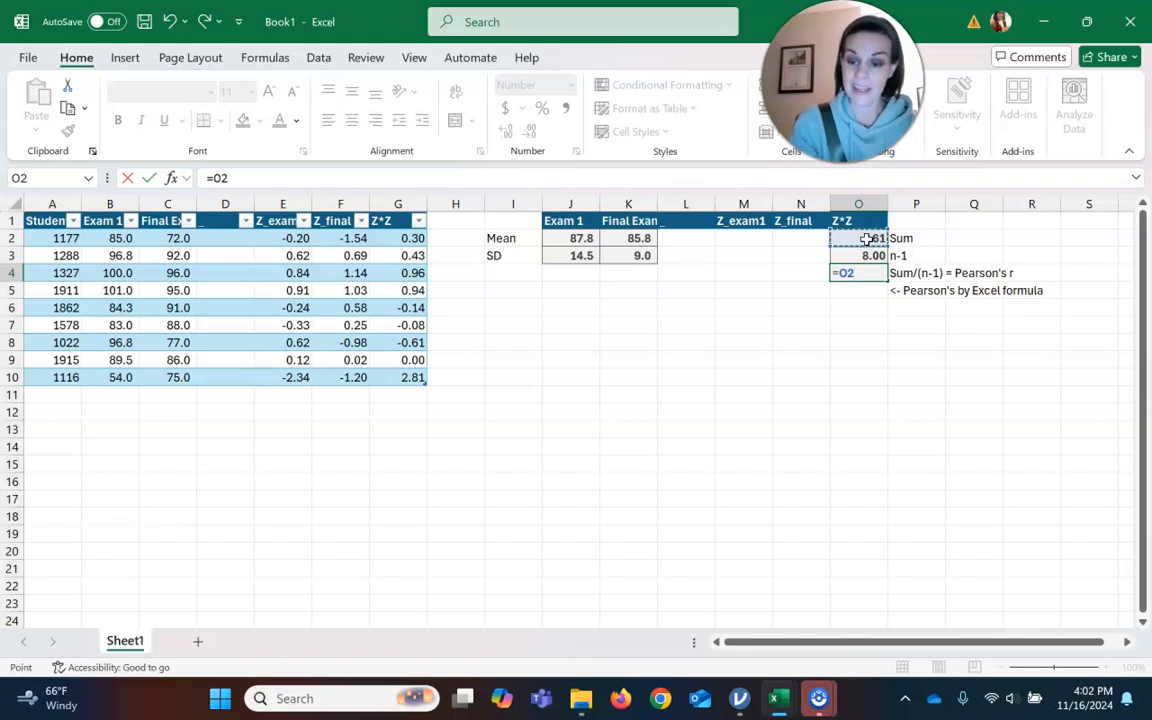
text(/)
click(864, 255)
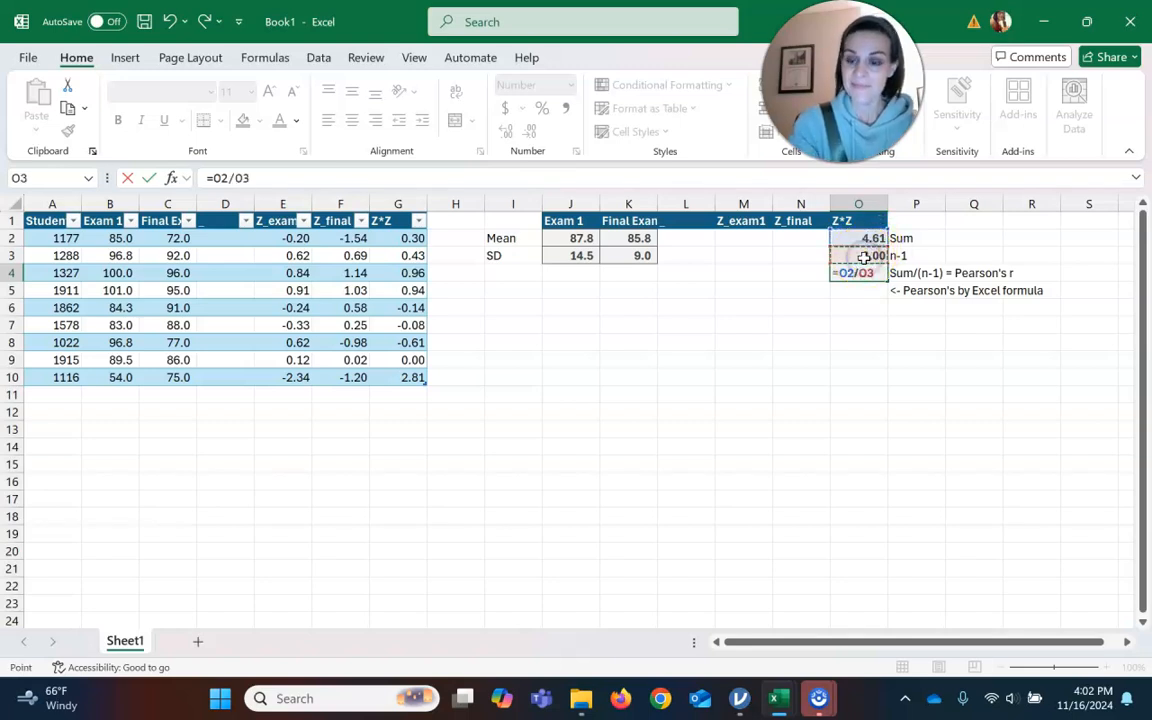
key(Return)
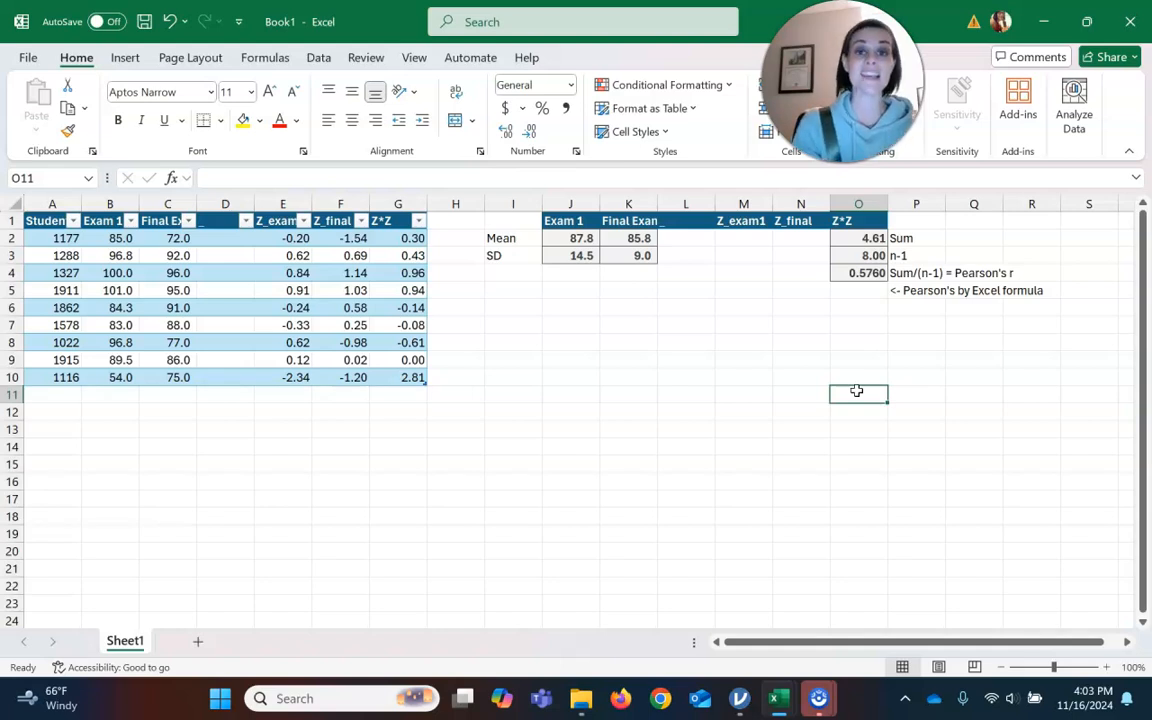
Review the mean and z-score formulas by stepping through the Exam 1 mean and Z_exam1 cells.
click(580, 238)
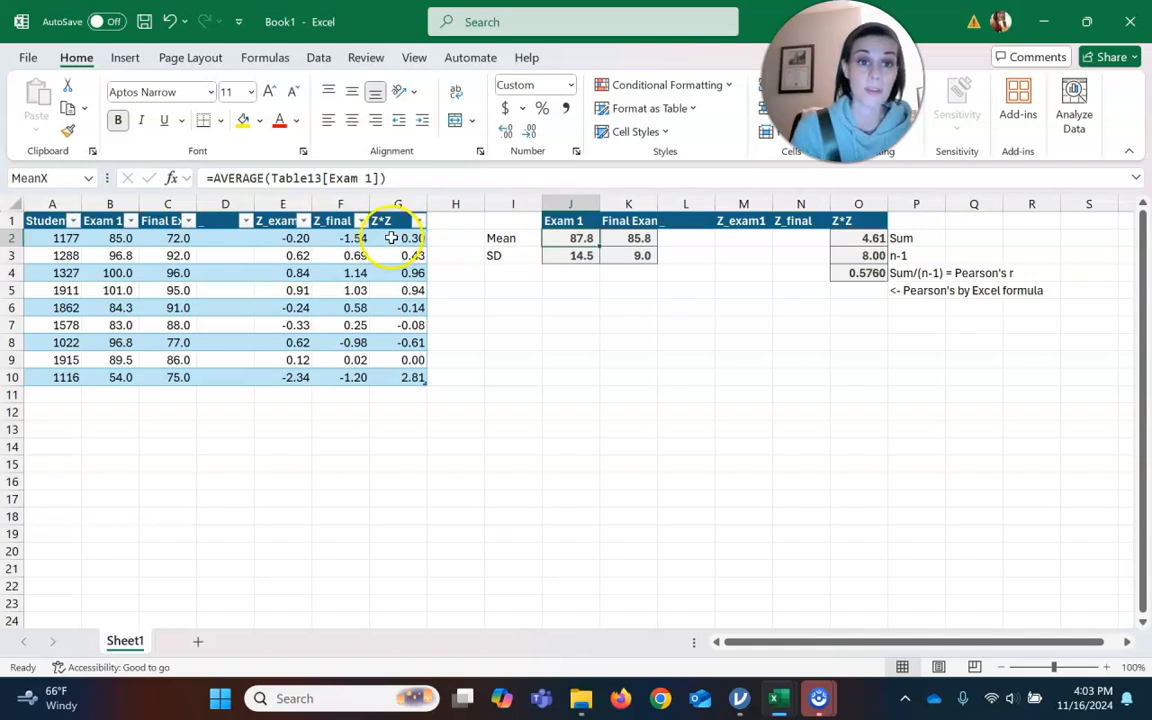
click(348, 238)
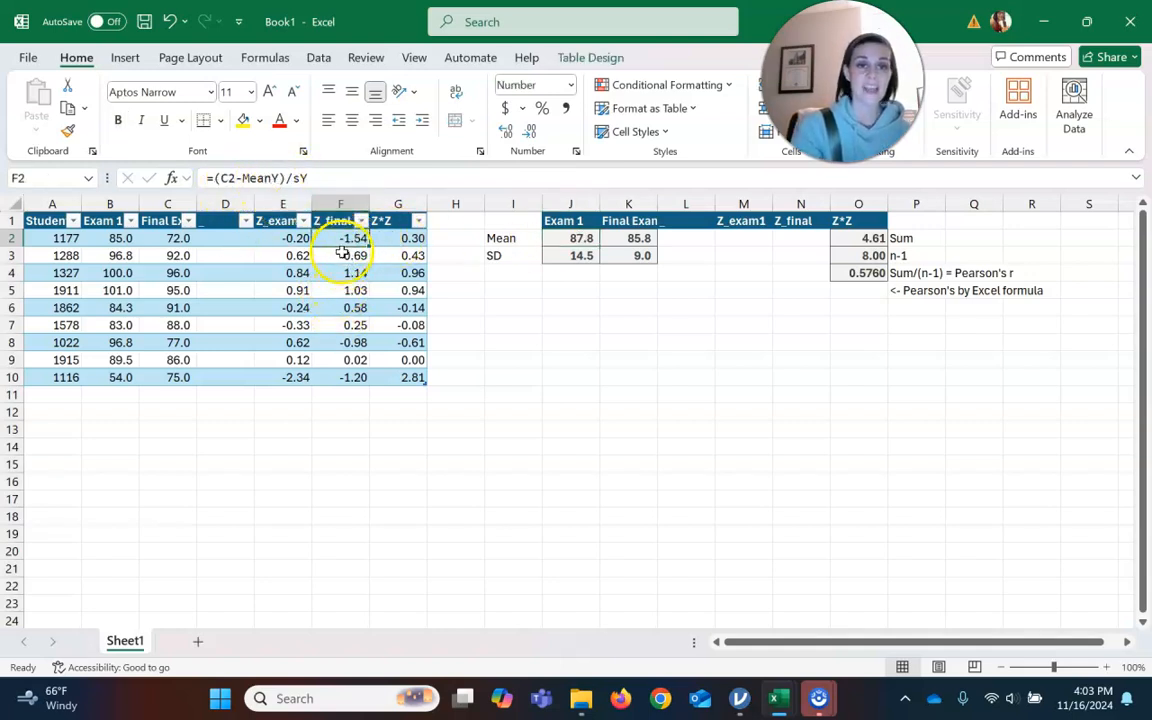
click(285, 237)
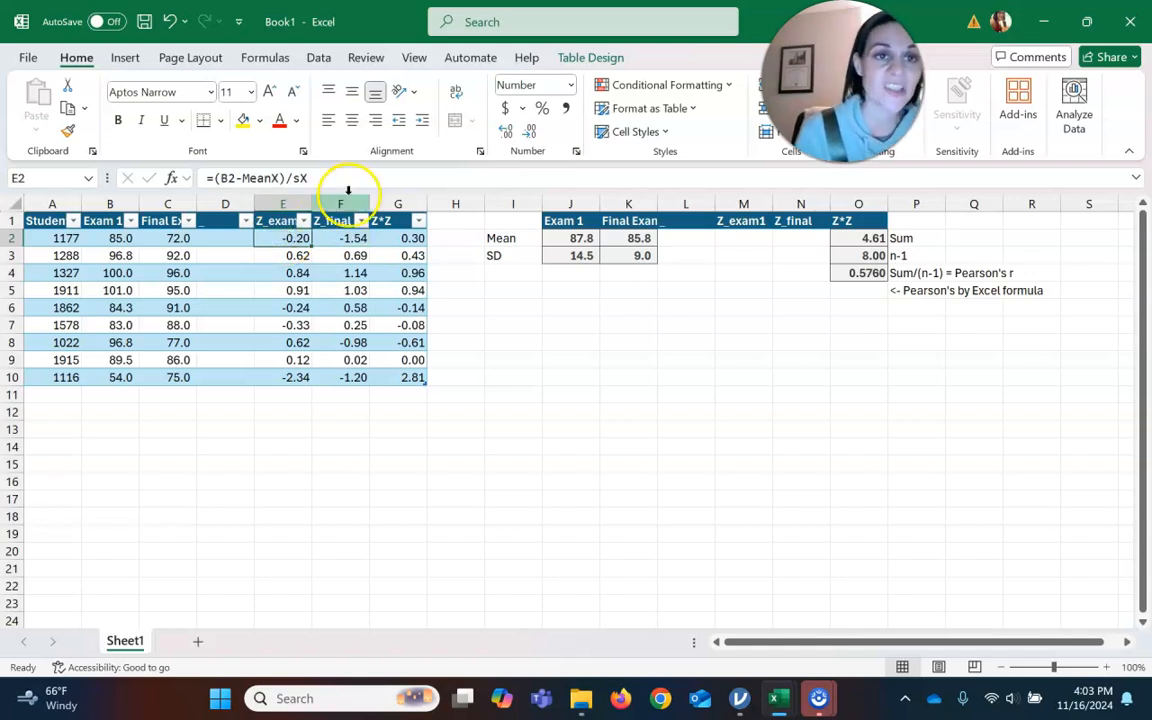
key(Down)
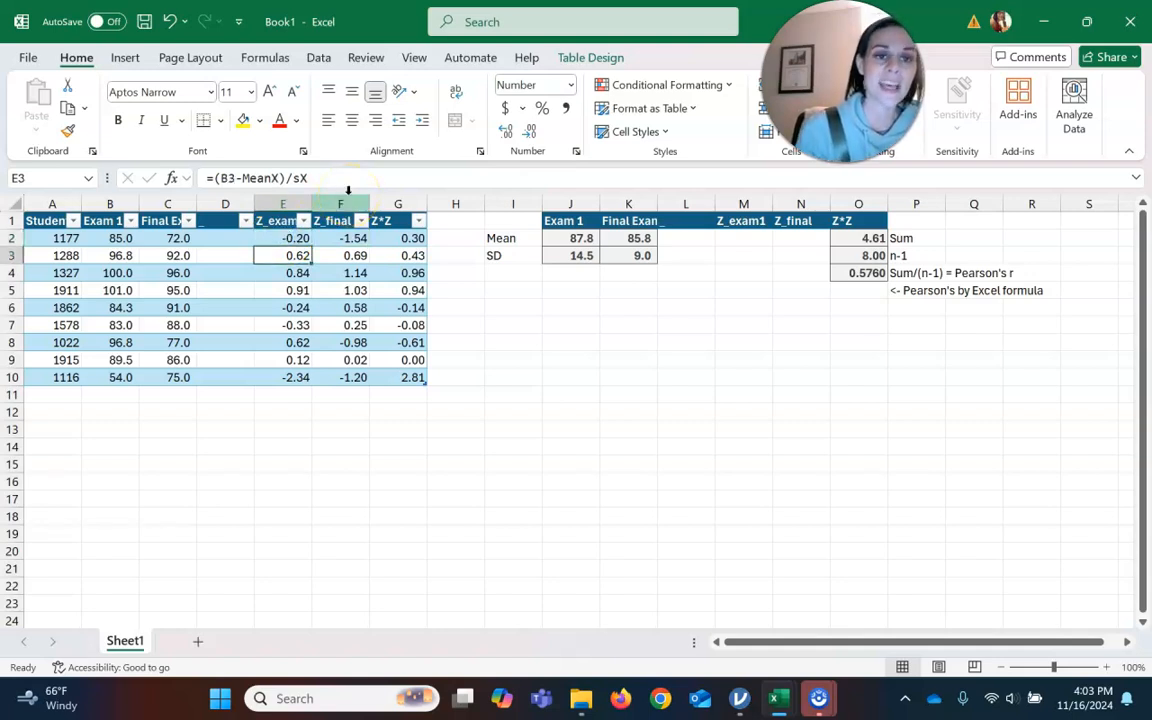
key(Down)
key(Down)
key(Down)
key(Down)
key(Down)
key(Down)
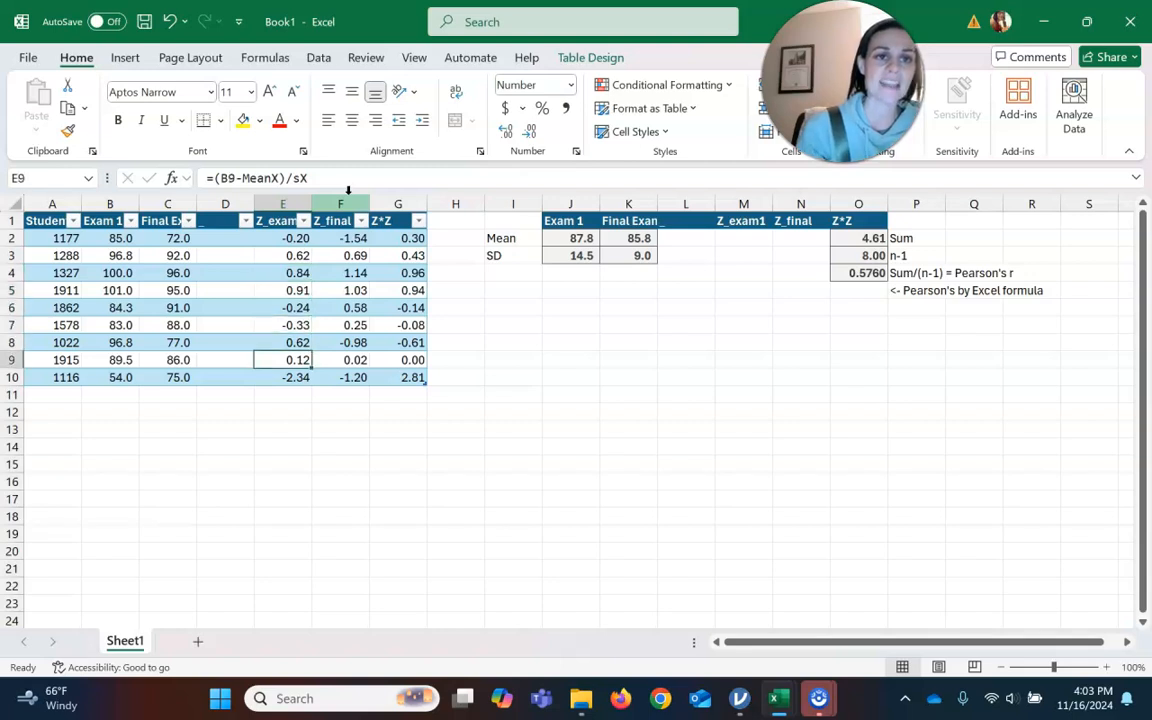
key(Down)
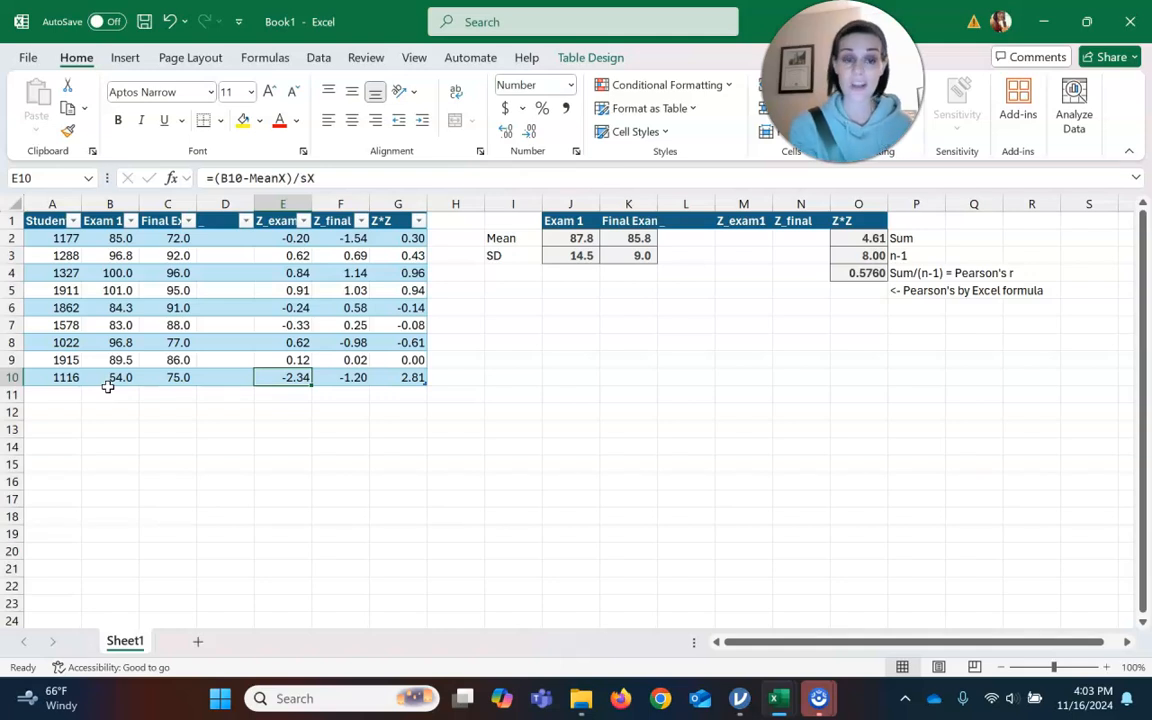
Enter =CORREL(Table13[Exam 1], Table13[Final Exam]) in cell H13 to compare with the manual result.
click(443, 429)
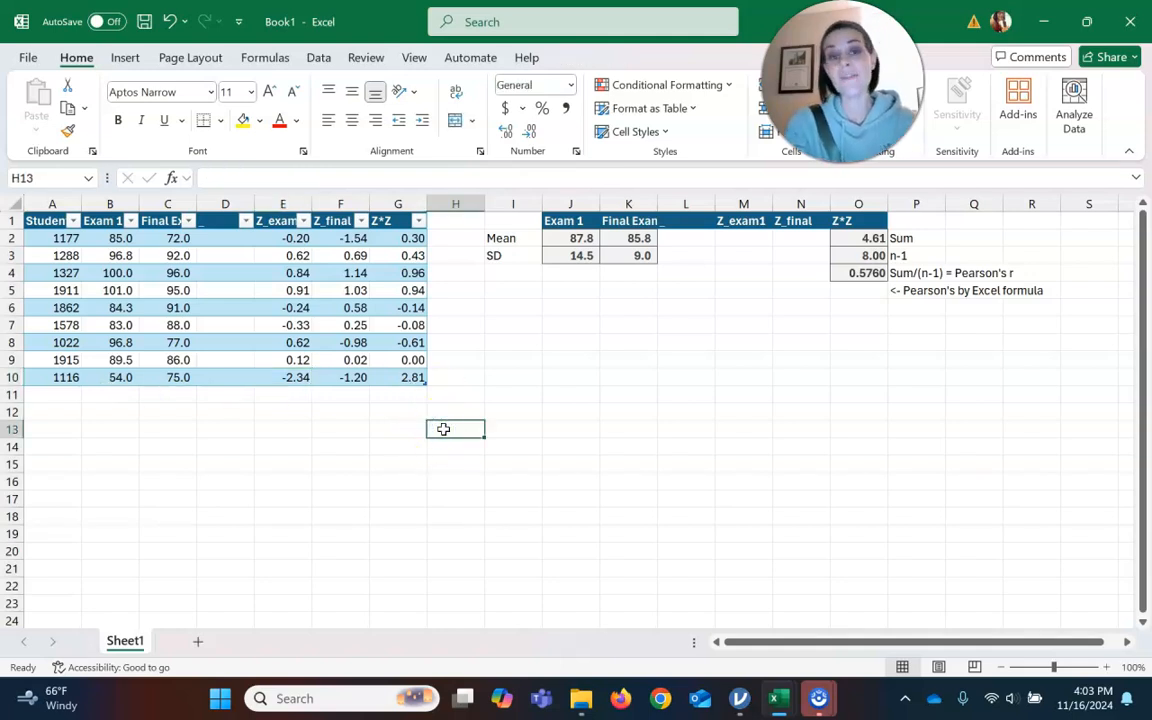
text(=correl)
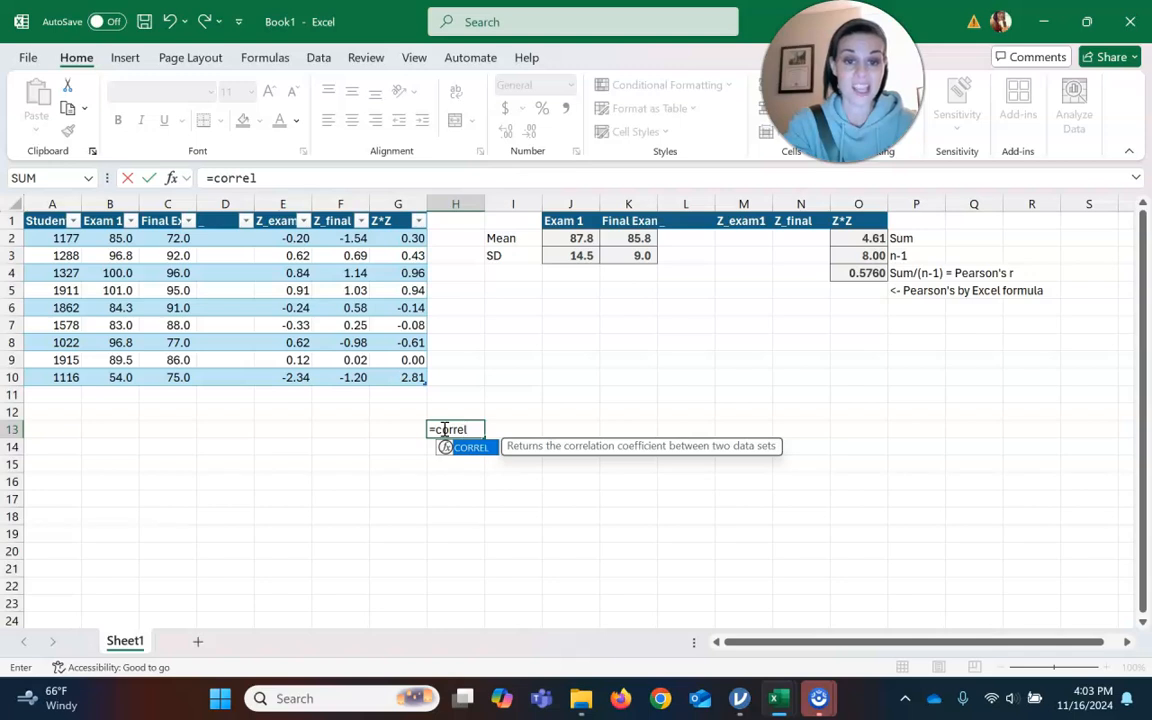
text(()
drag(112, 238, 125, 376)
text(,)
click(181, 239)
drag(181, 239, 181, 374)
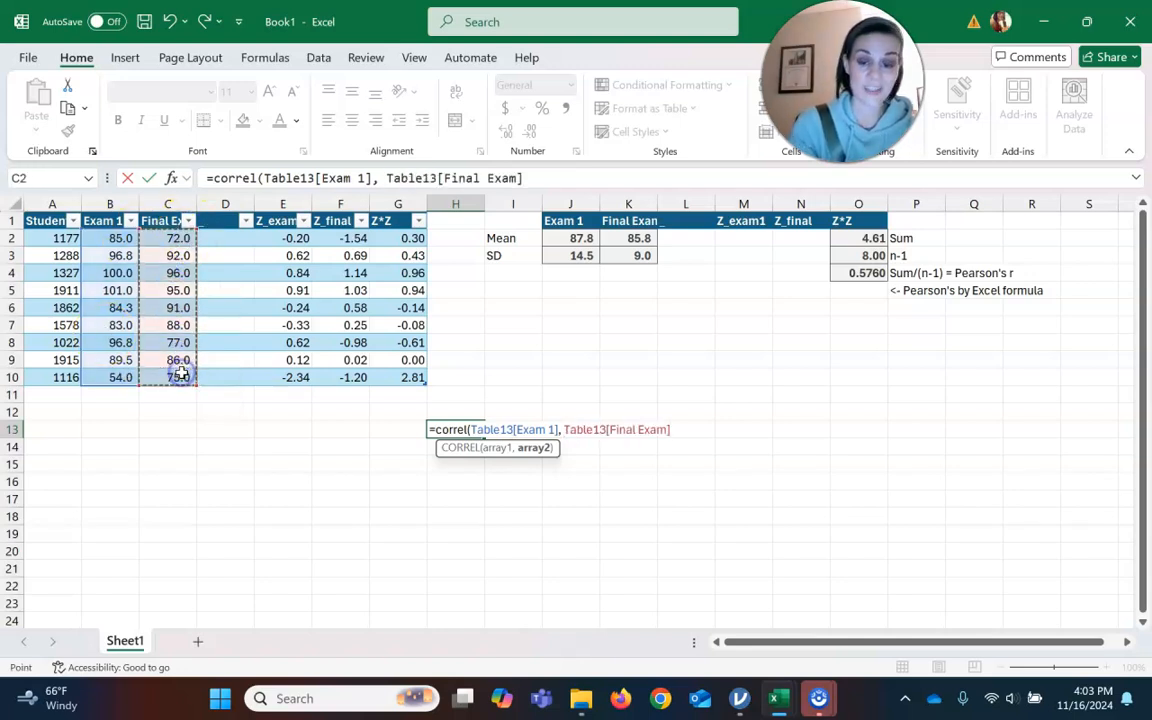
text())
key(Return)
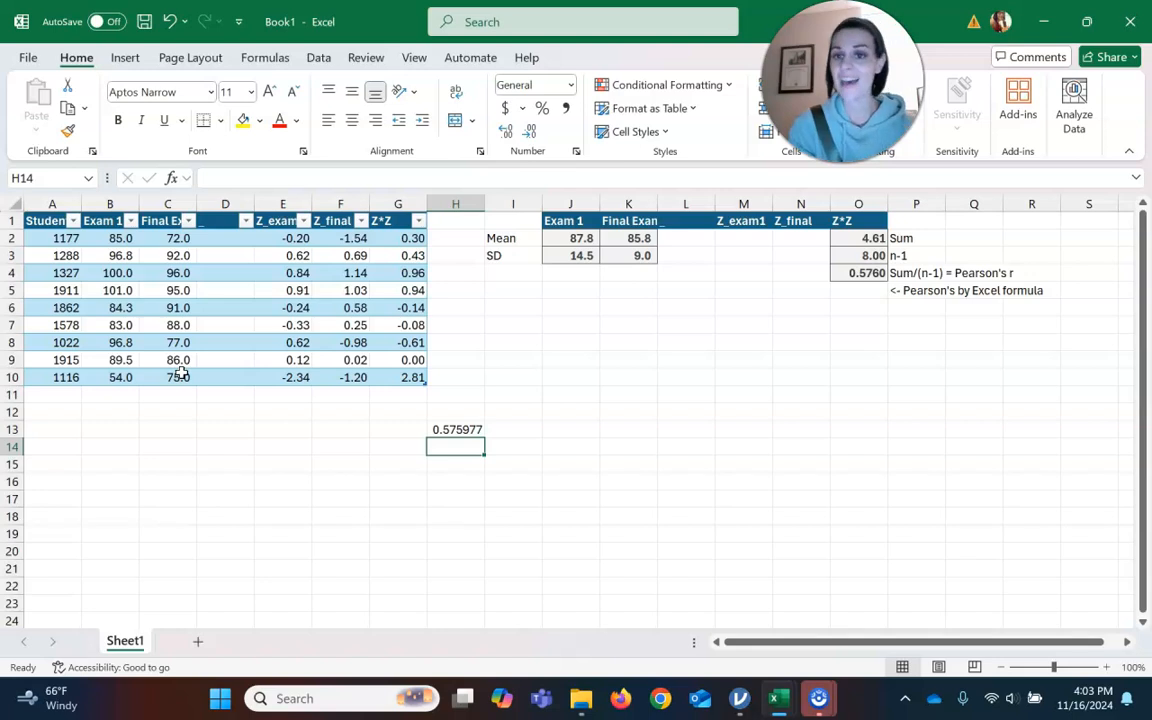